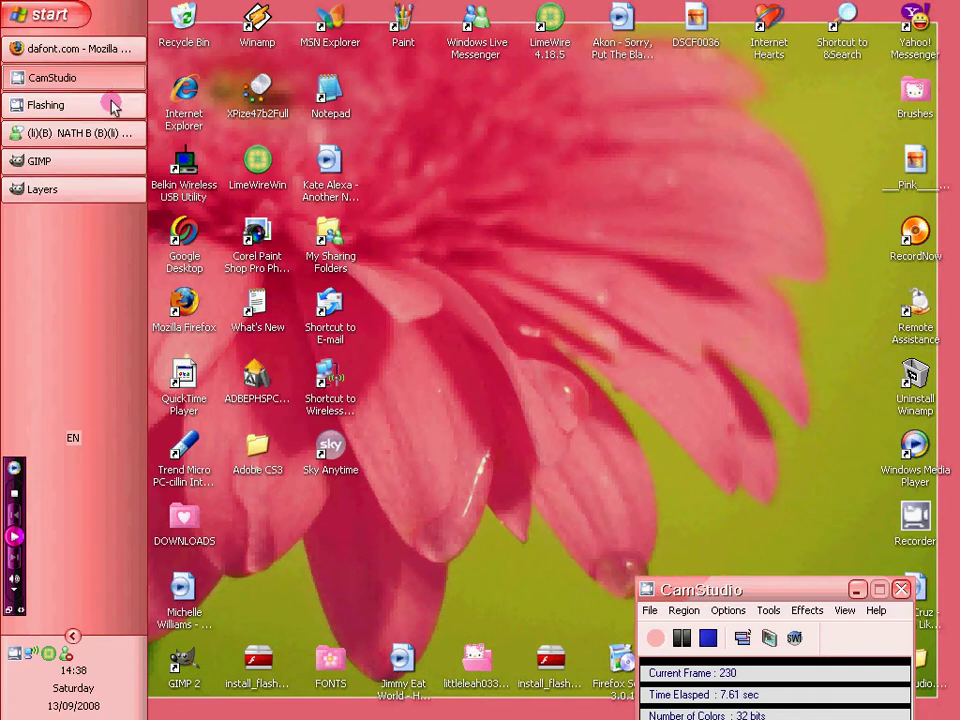
Step: Find the Dead Secretary font on dafont.com and save it to disk as dead_secretary.zip
click(98, 49)
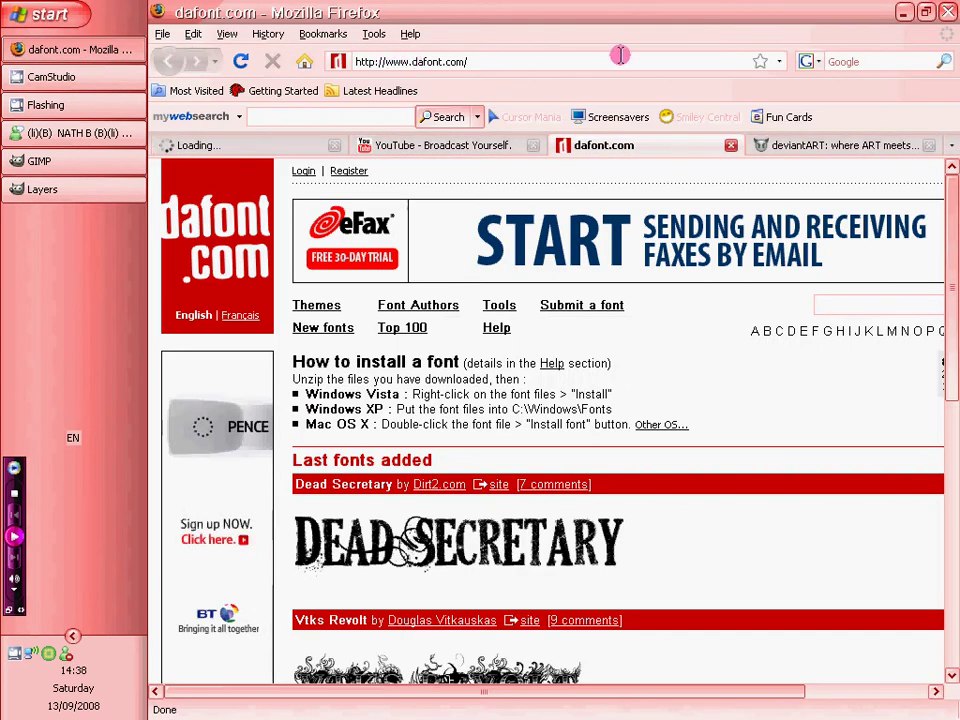
scroll(598, 420, down, 3)
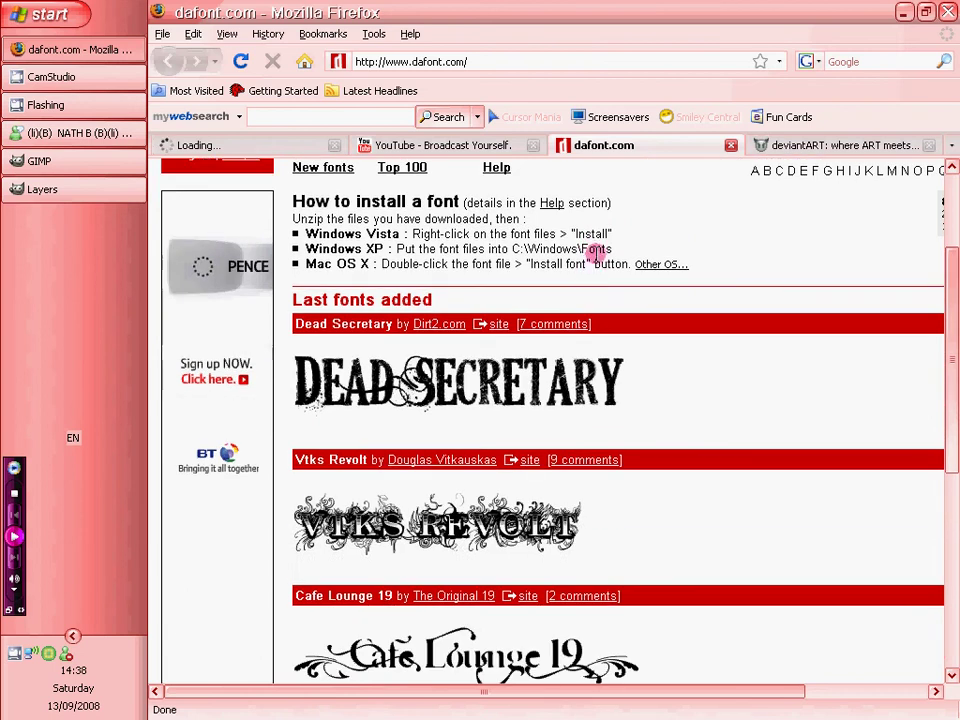
scroll(615, 289, down, 6)
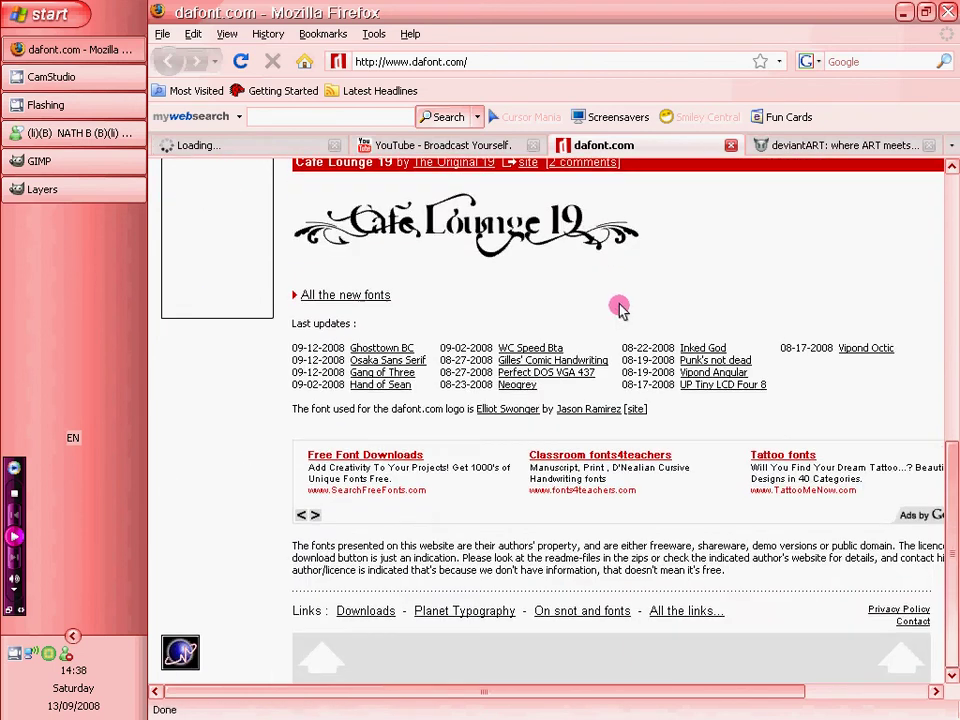
scroll(557, 533, up, 5)
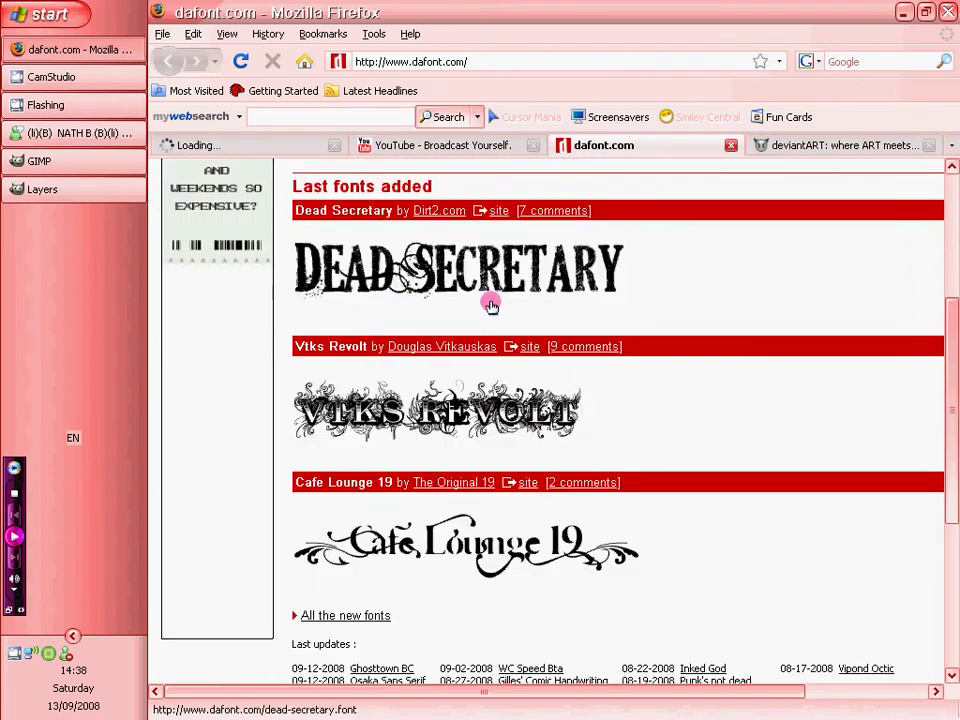
drag(516, 690, 677, 690)
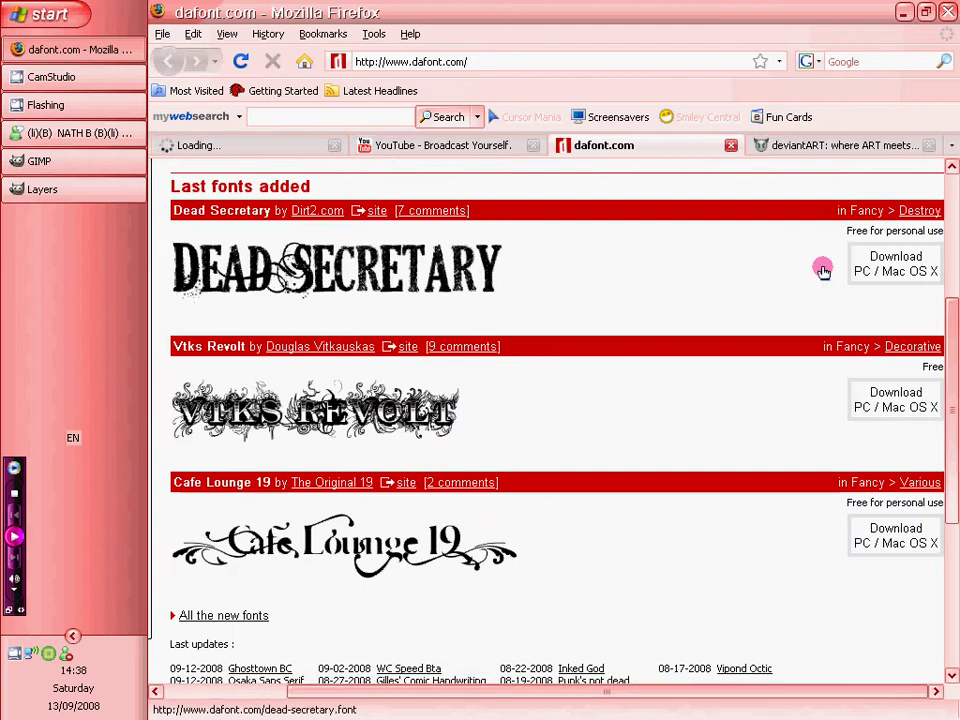
click(872, 262)
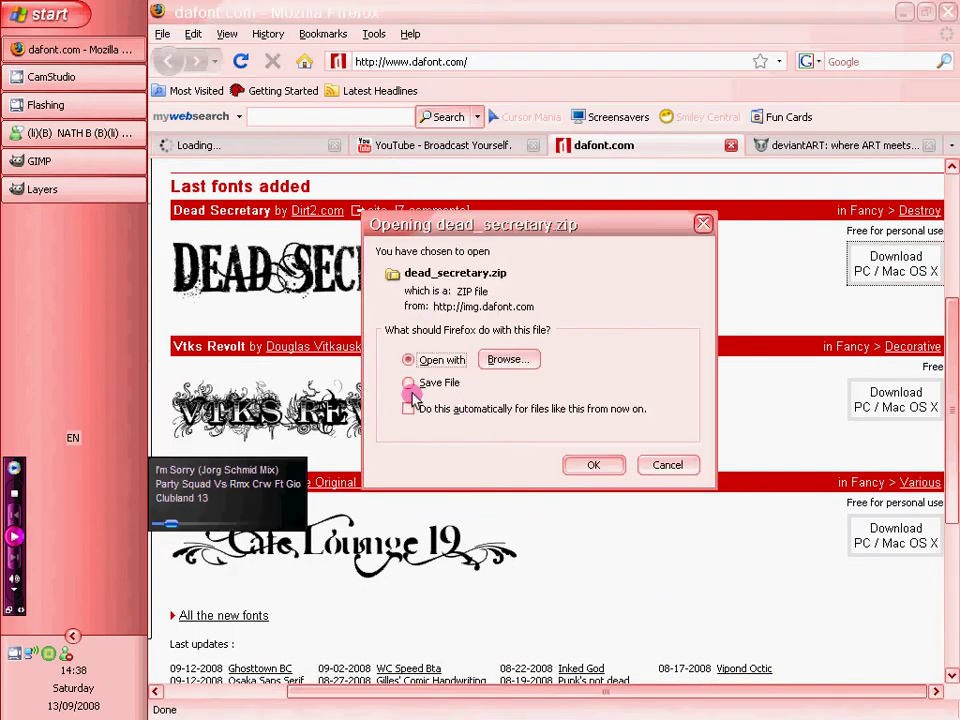
click(416, 384)
click(587, 464)
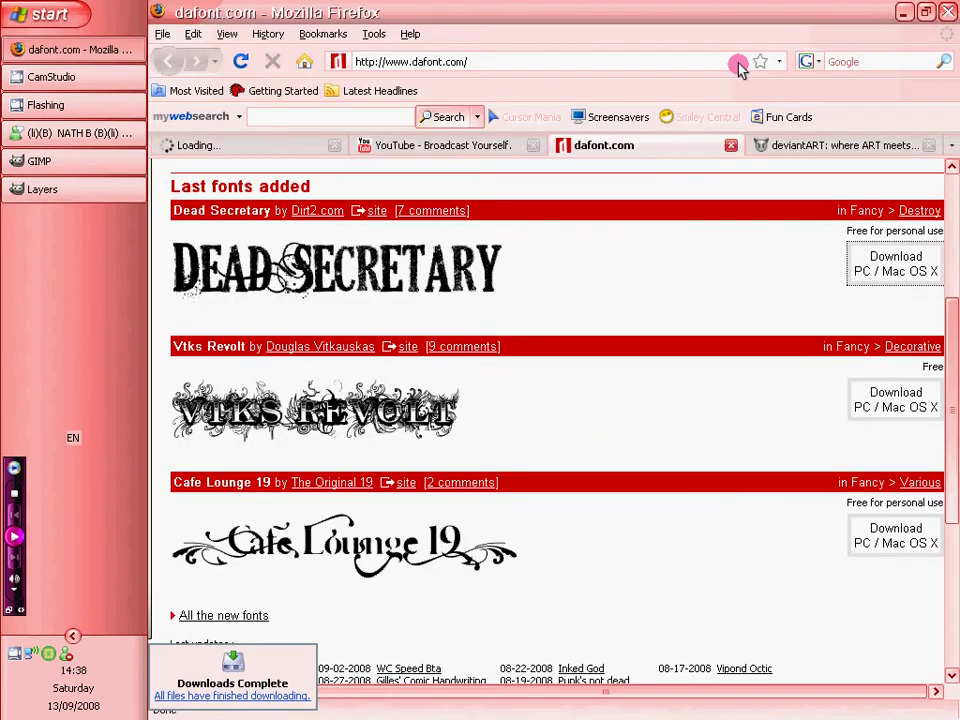
Step: Minimise Firefox and move the dead_secretary.zip icon into open desktop space
click(903, 13)
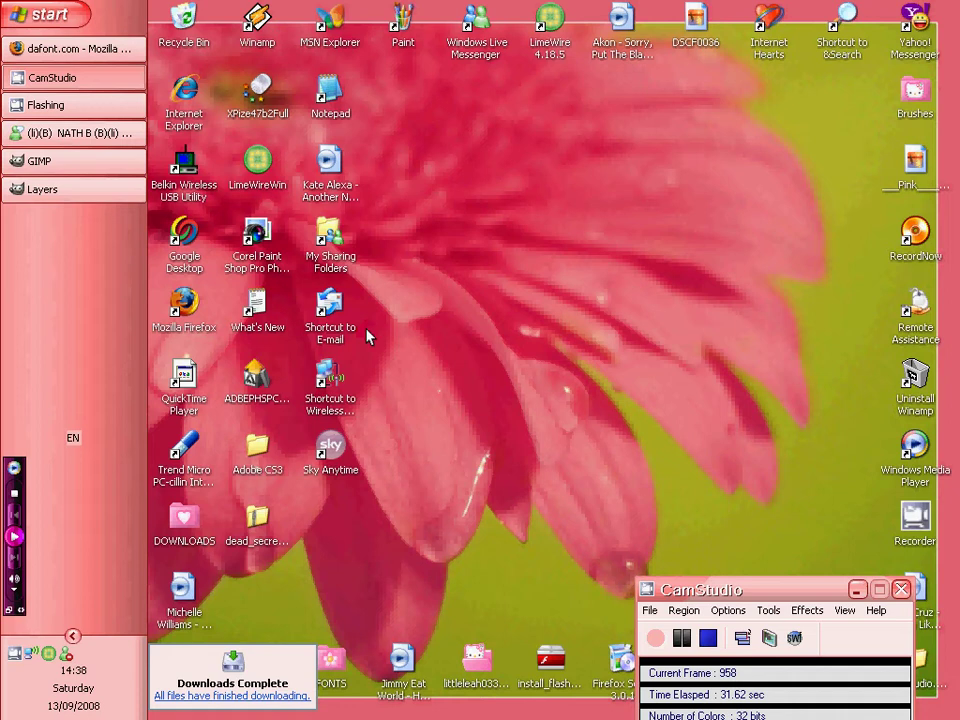
click(377, 288)
click(684, 610)
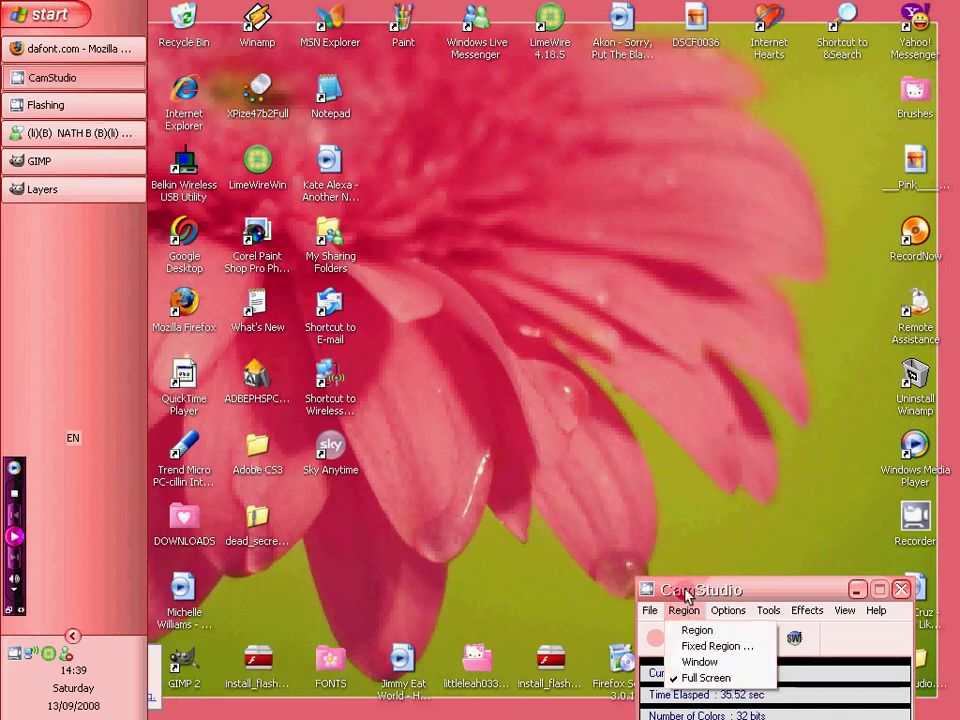
click(690, 590)
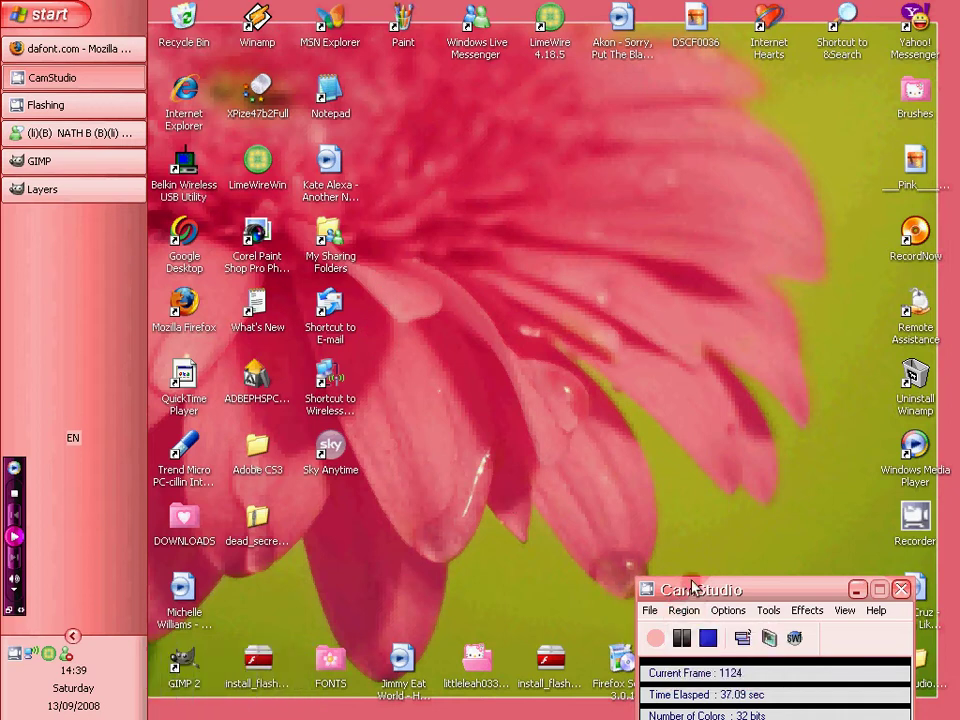
click(272, 541)
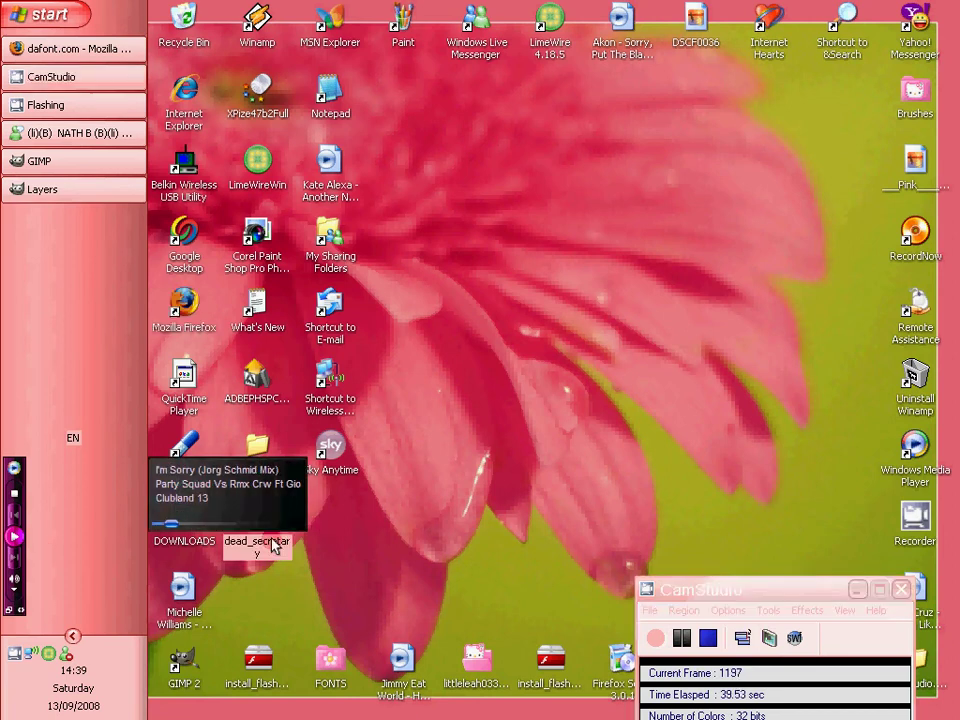
right_click(276, 541)
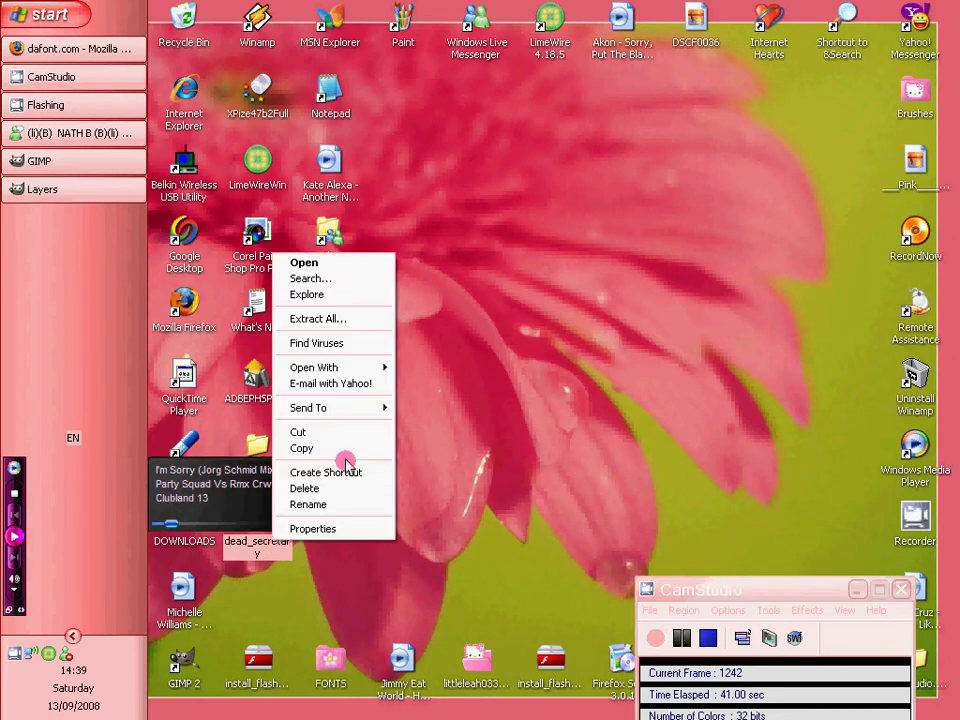
click(120, 396)
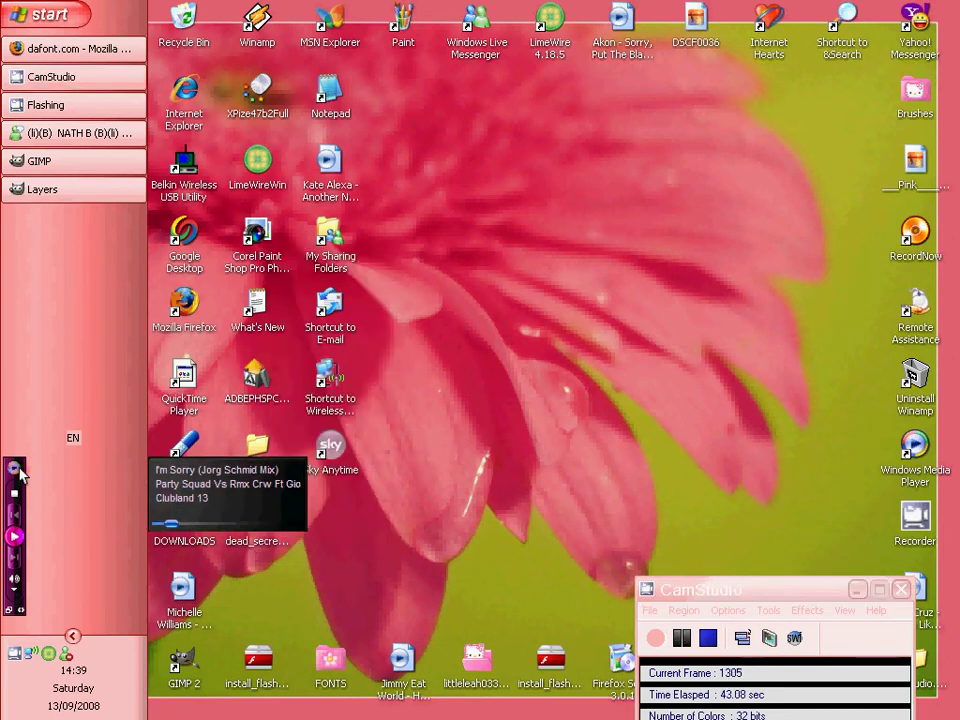
drag(250, 555, 476, 418)
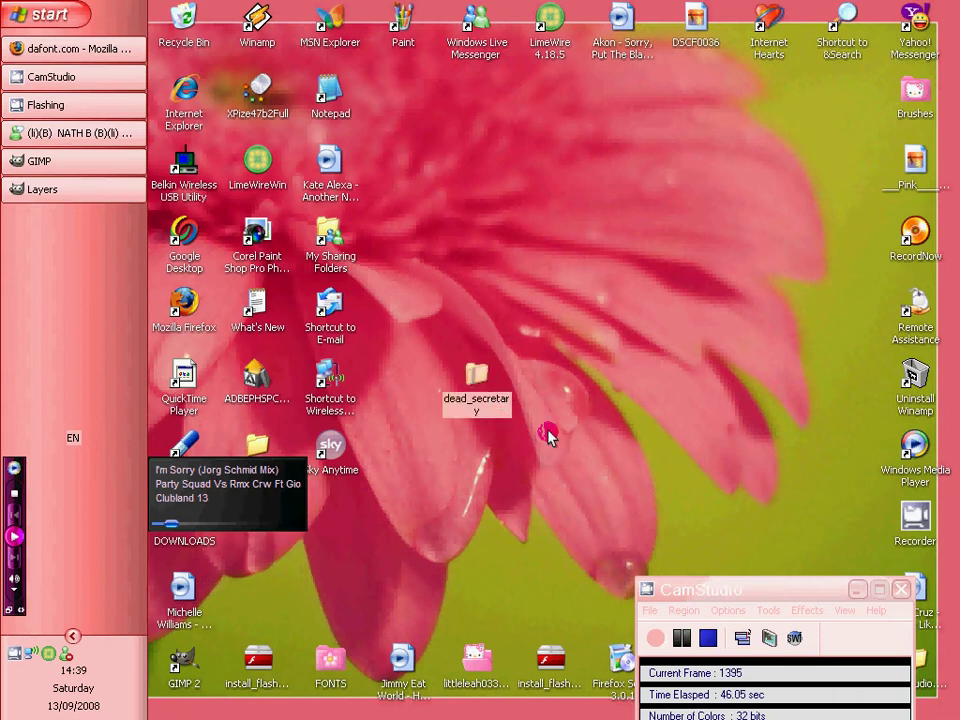
Step: Extract dead_secretary.zip with Extract All and select the extracted DeadSecretary font file
right_click(484, 376)
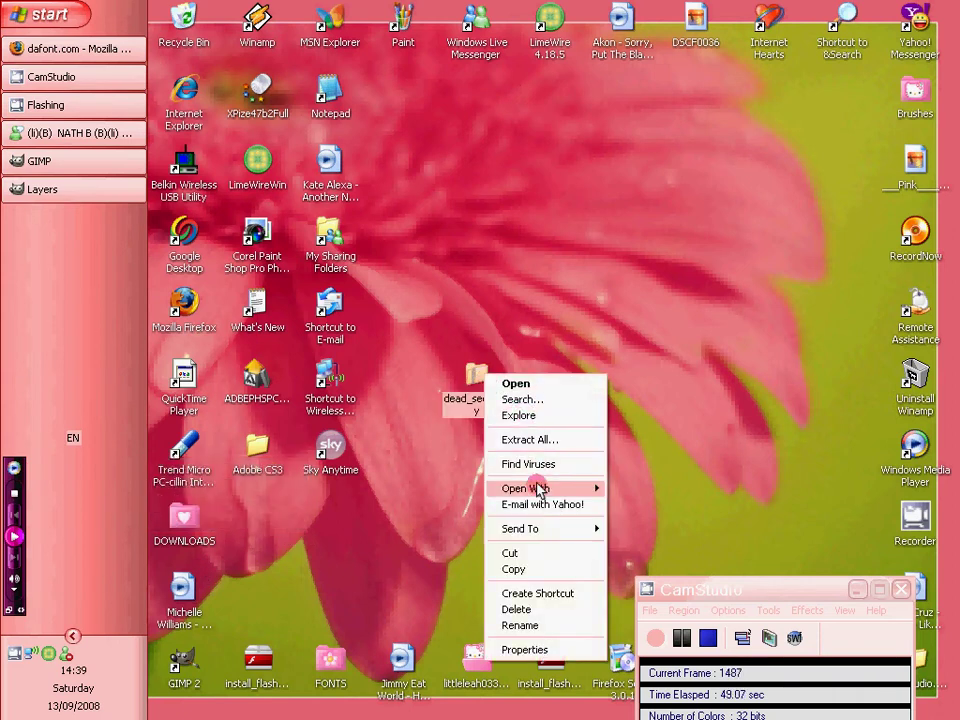
click(545, 440)
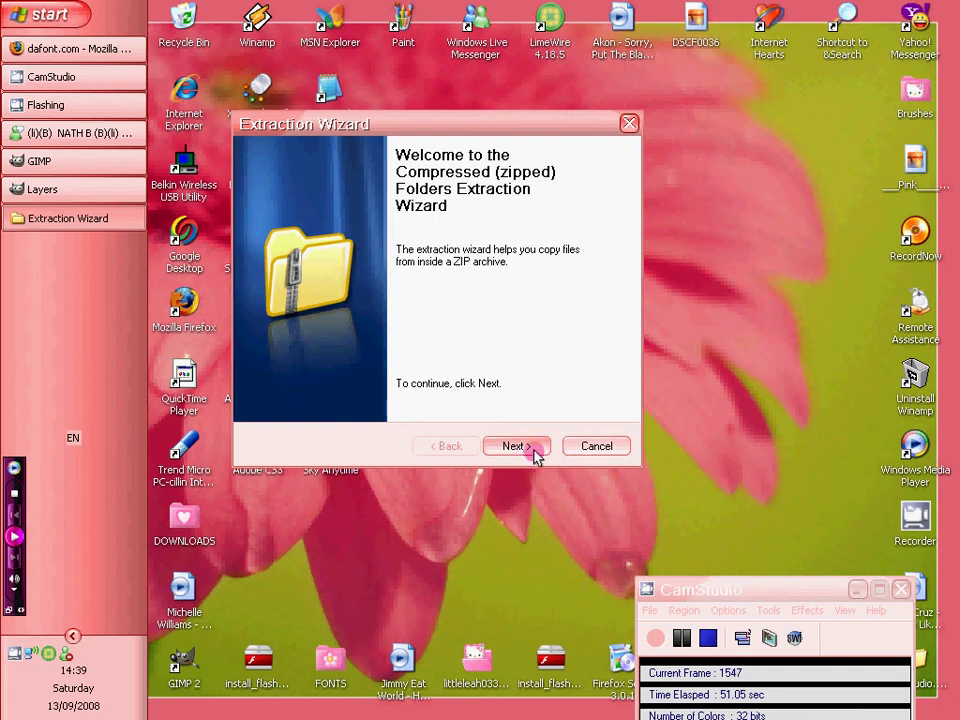
click(515, 446)
click(515, 446)
click(535, 446)
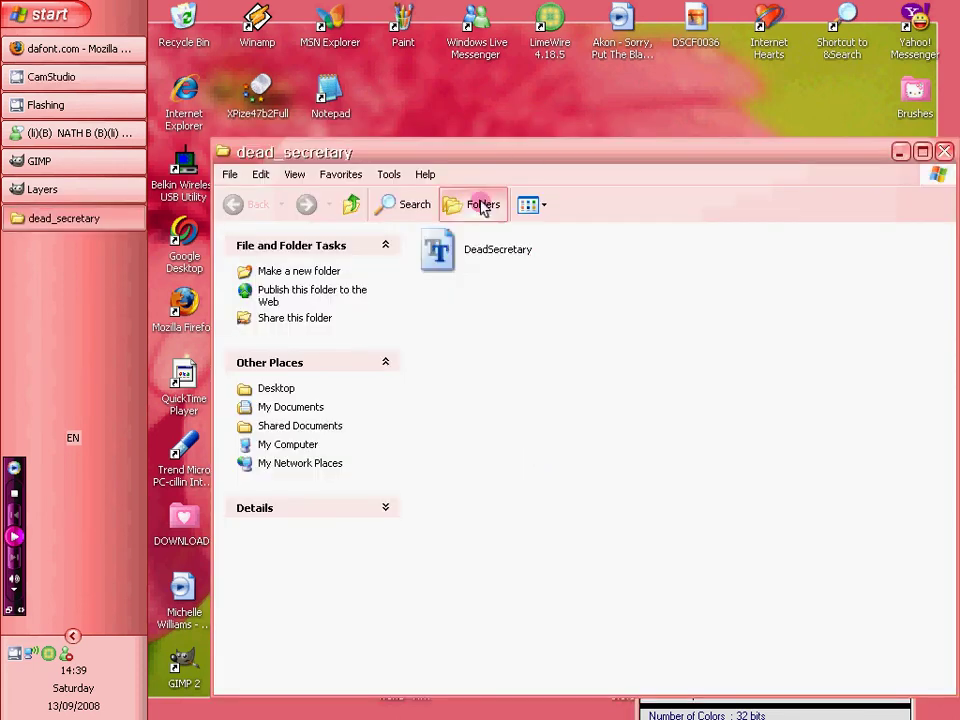
click(445, 252)
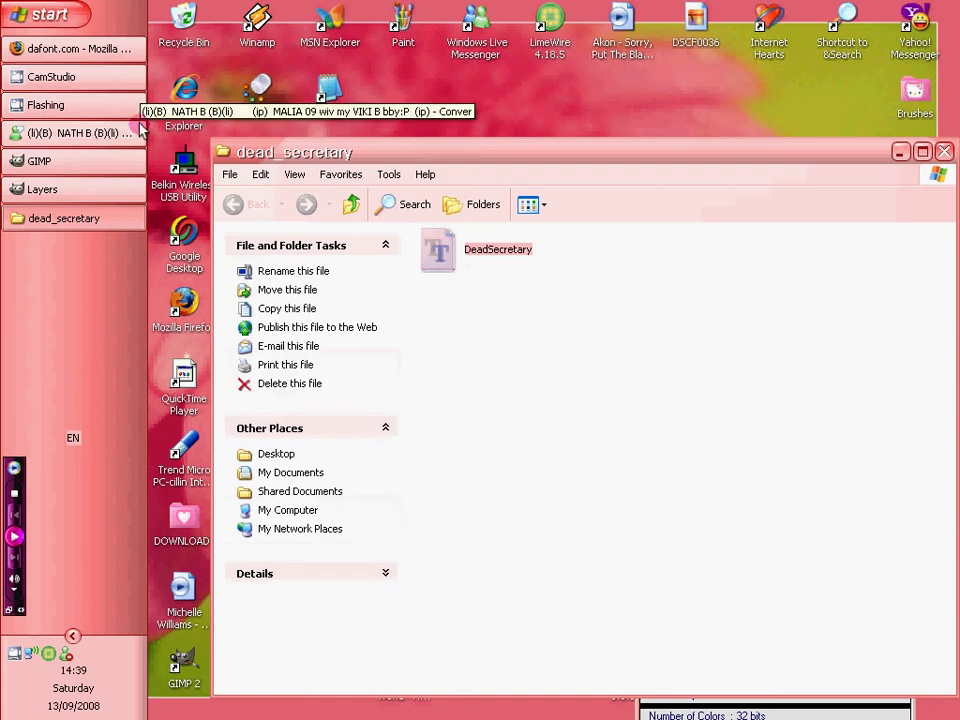
click(40, 20)
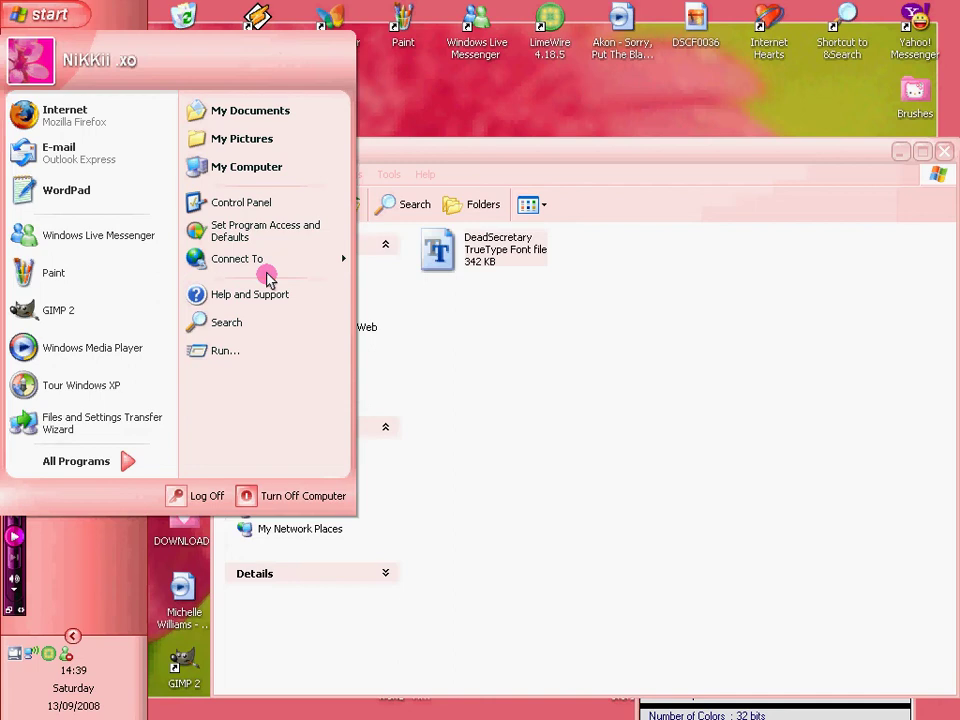
Step: Open the C:\WINDOWS\Fonts folder from My Computer
click(272, 176)
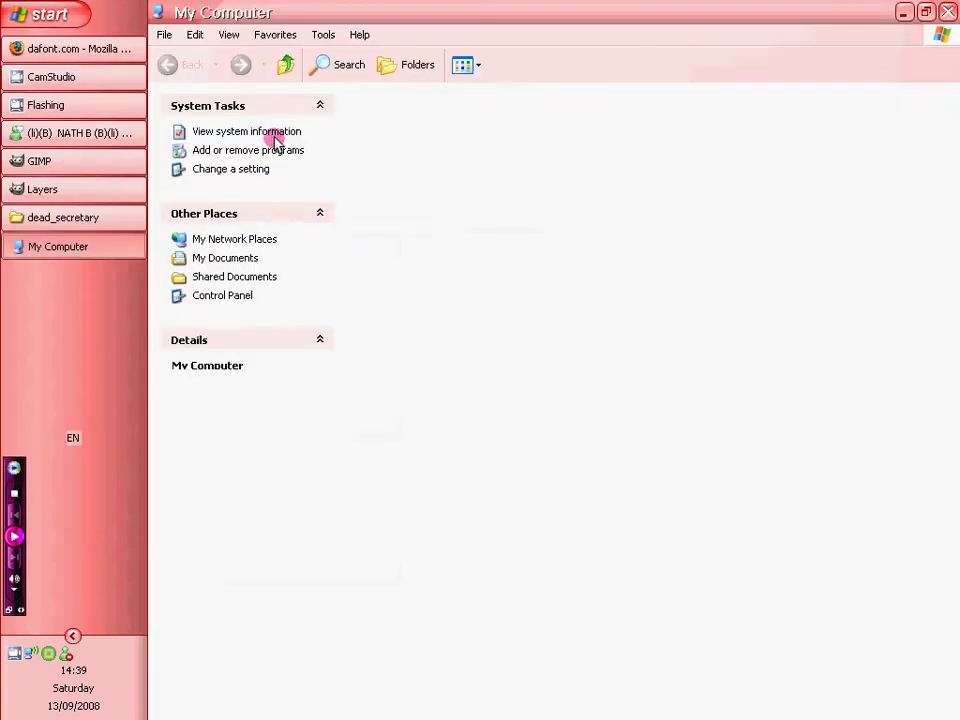
double_click(380, 226)
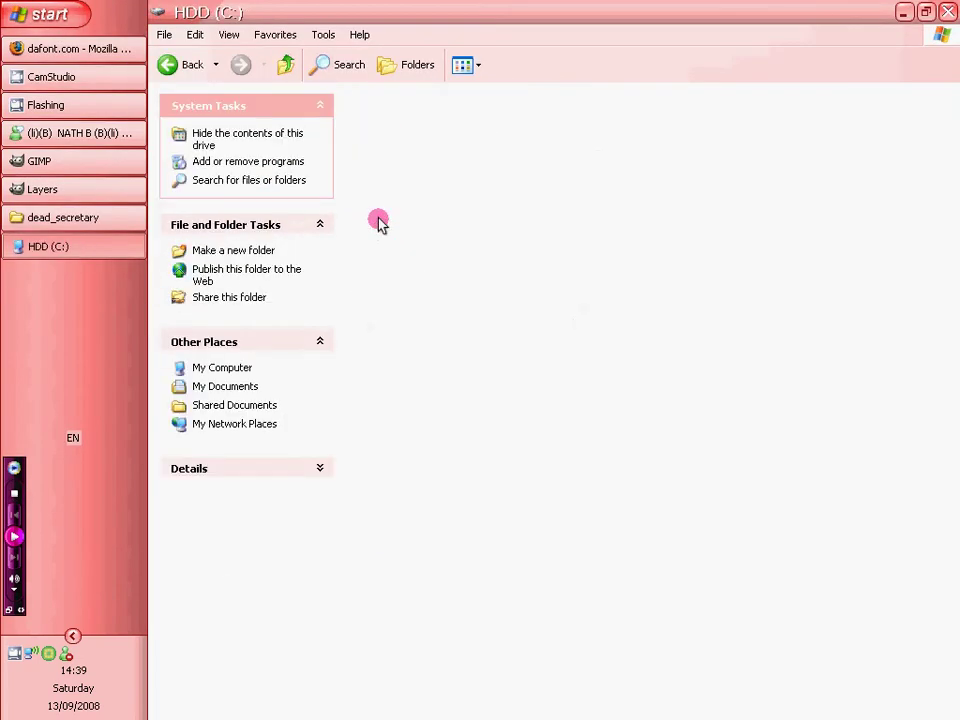
click(733, 182)
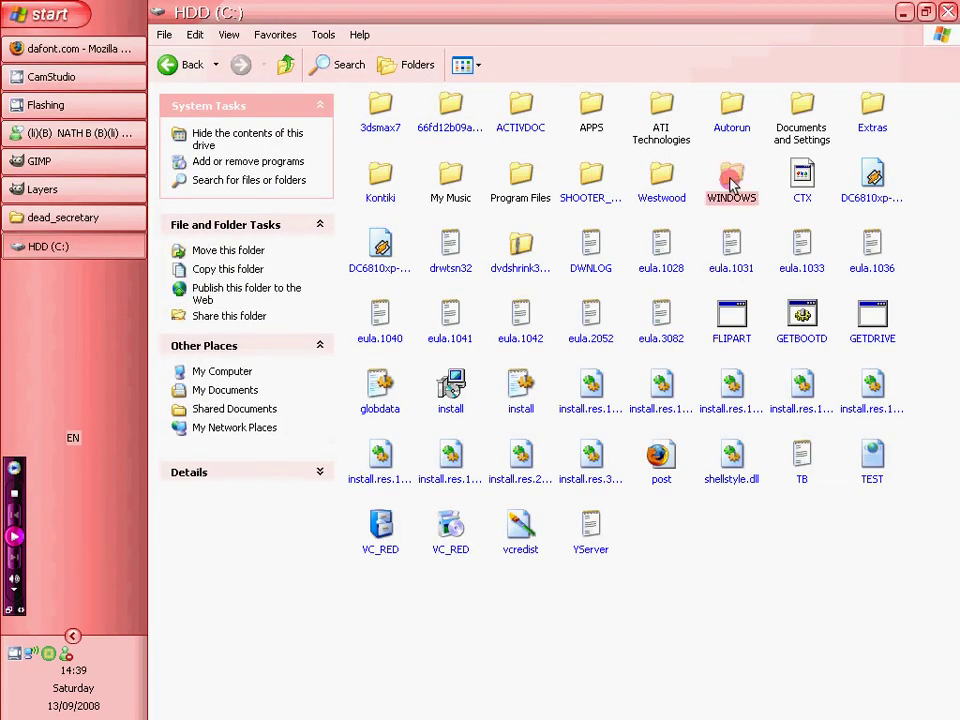
double_click(733, 182)
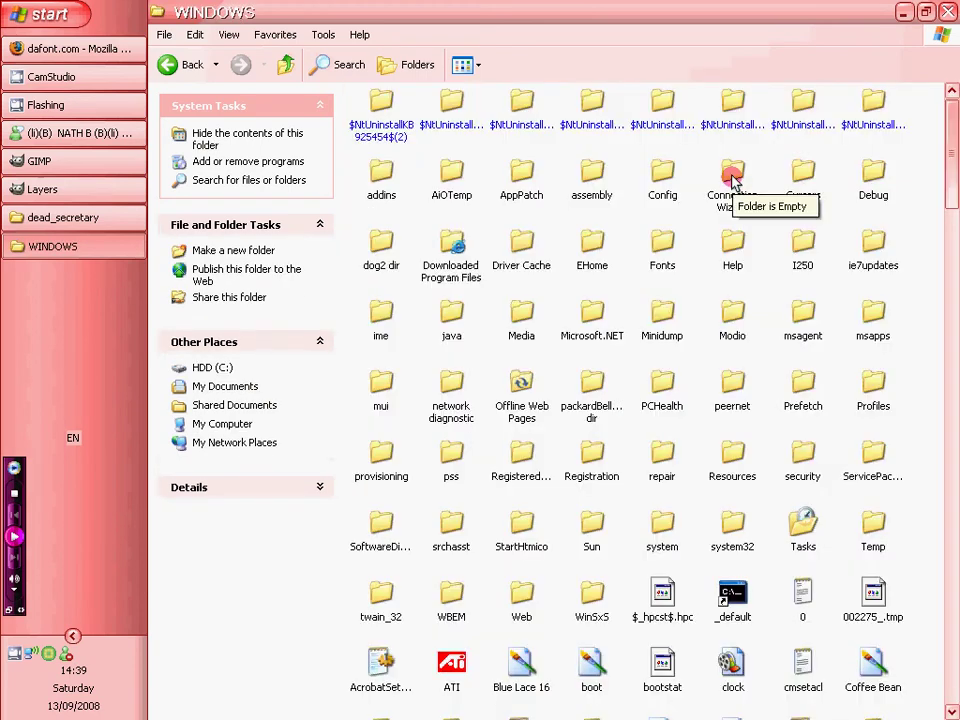
click(733, 180)
key(f)
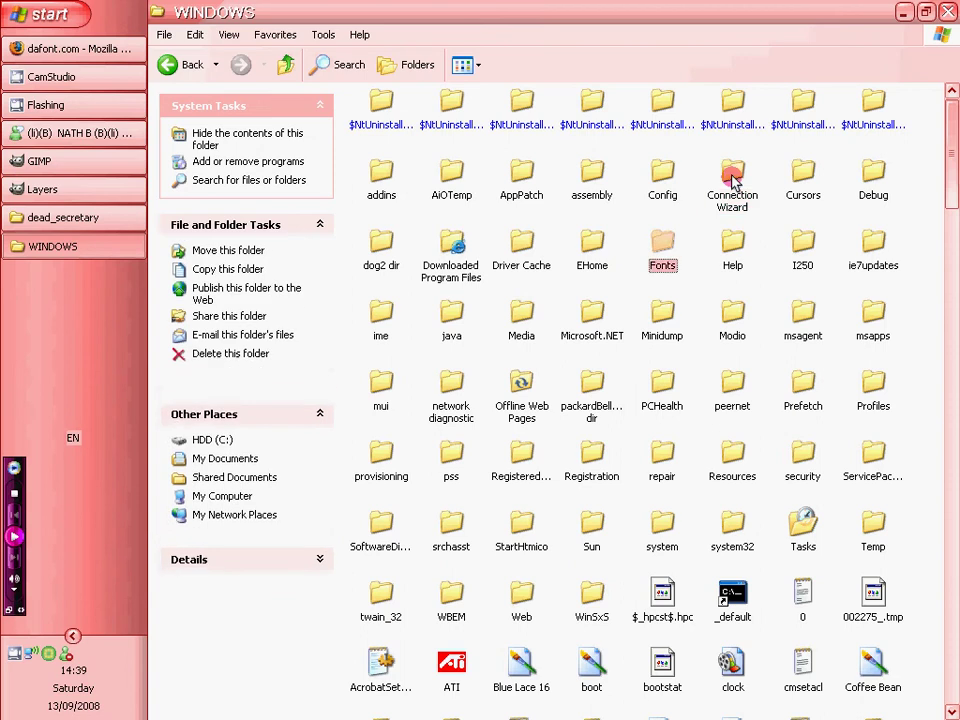
key(Return)
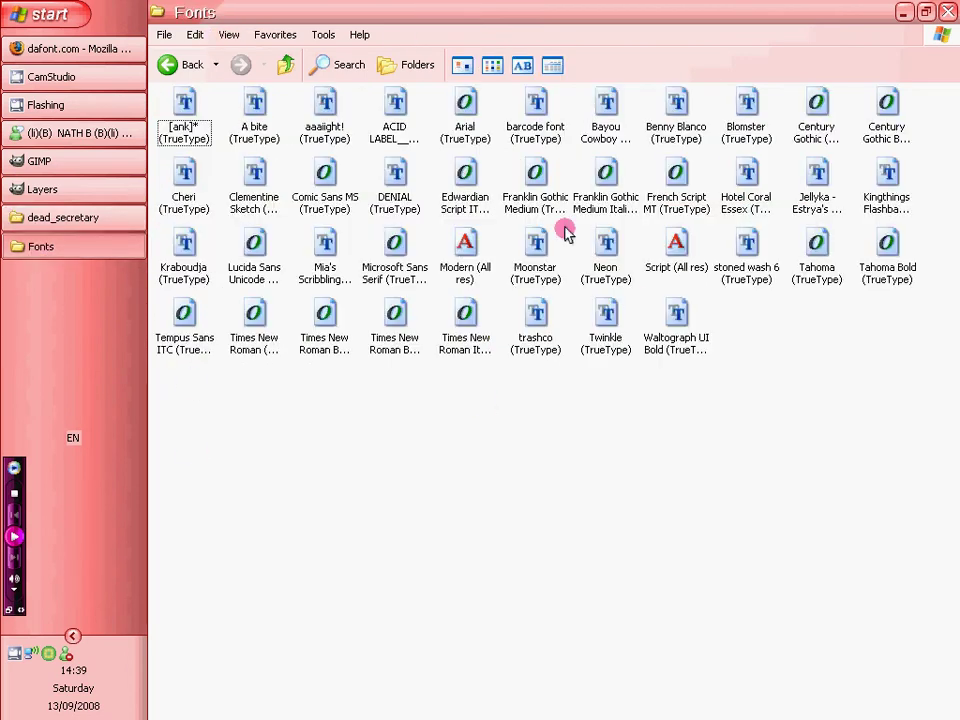
Step: Drag the DeadSecretary font file into Fonts to install it, then close Fonts
click(68, 218)
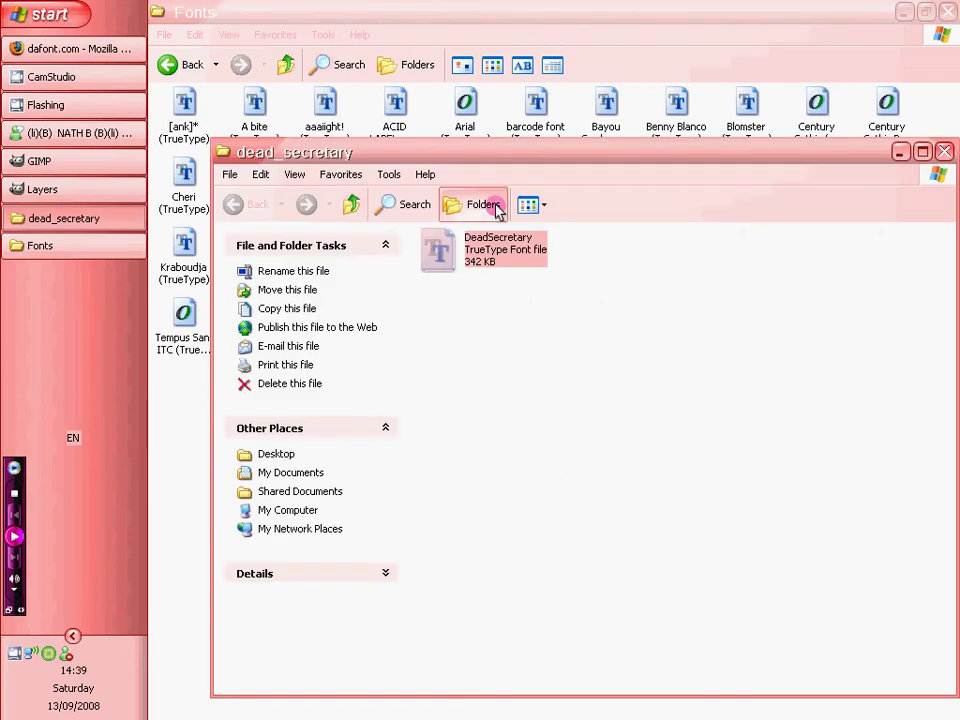
drag(501, 176, 482, 455)
drag(425, 533, 778, 343)
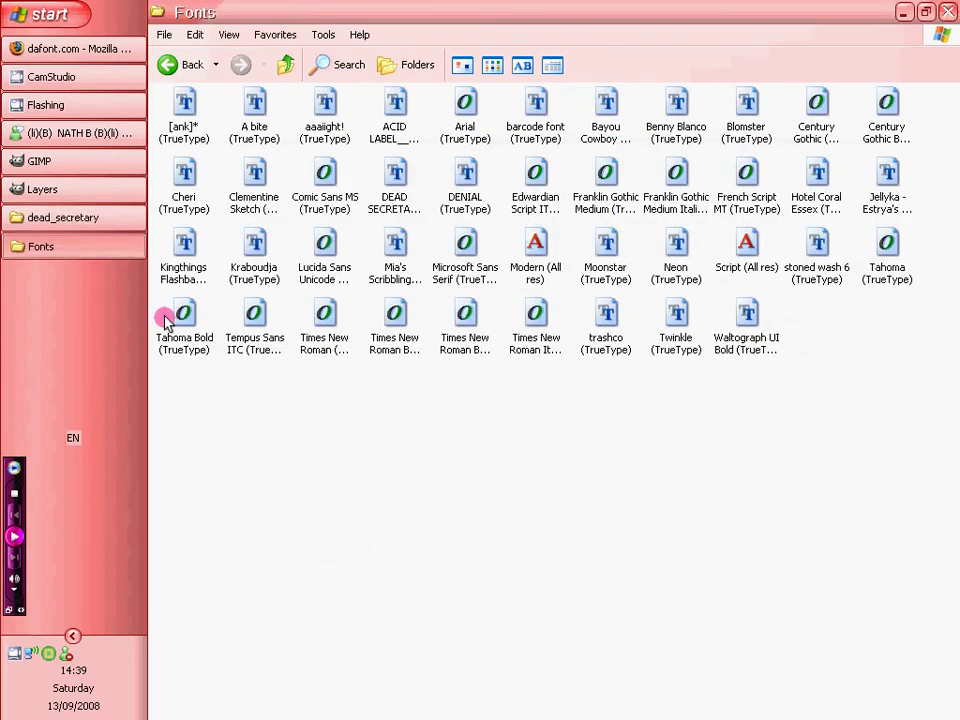
click(948, 11)
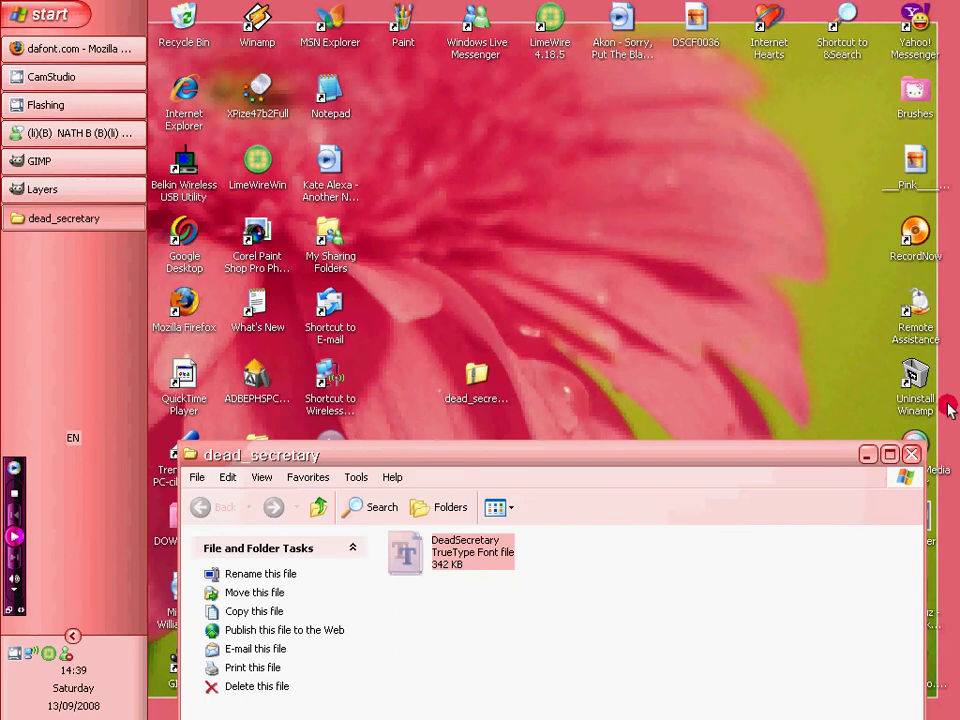
Step: Close the dead_secretary folder and open deviantART's Eyelashes Photoshop Brushes page, then minimise Firefox
click(911, 455)
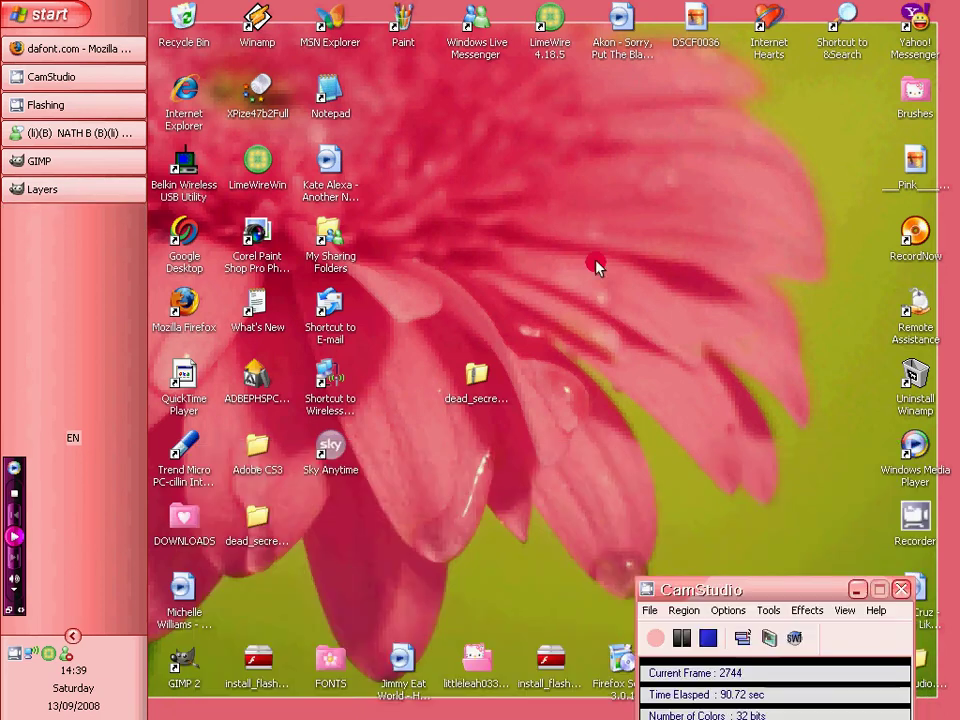
click(60, 48)
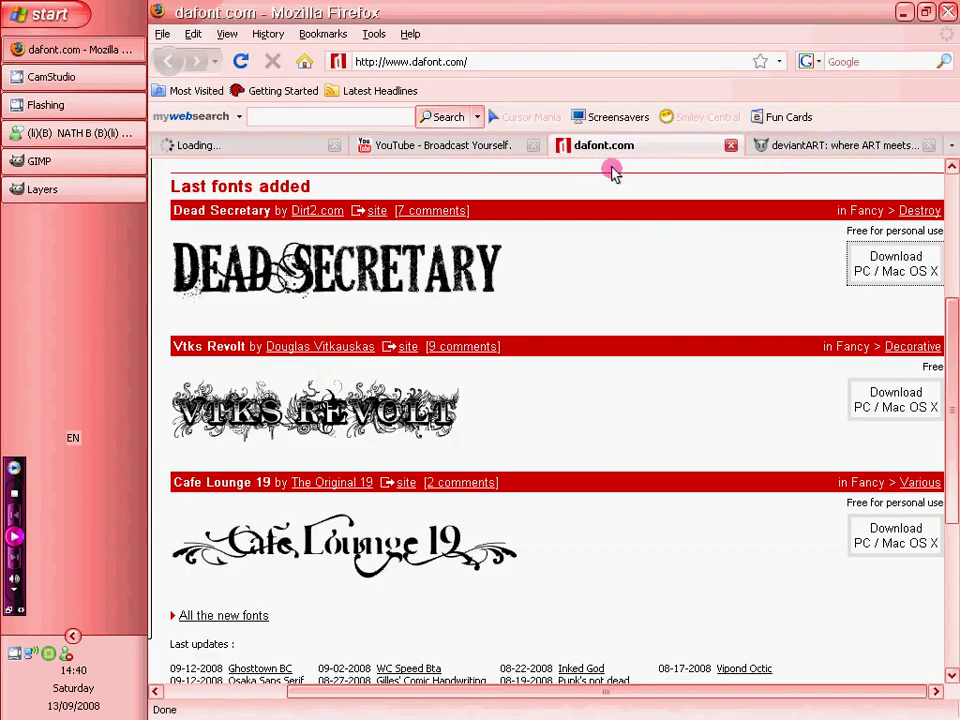
click(776, 146)
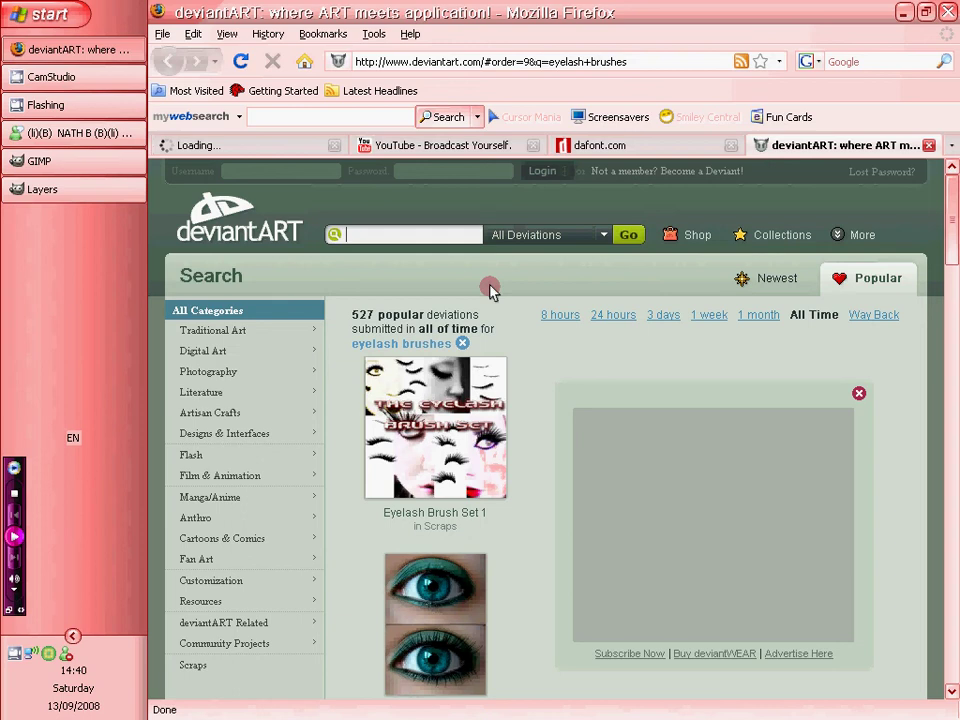
scroll(489, 285, down, 6)
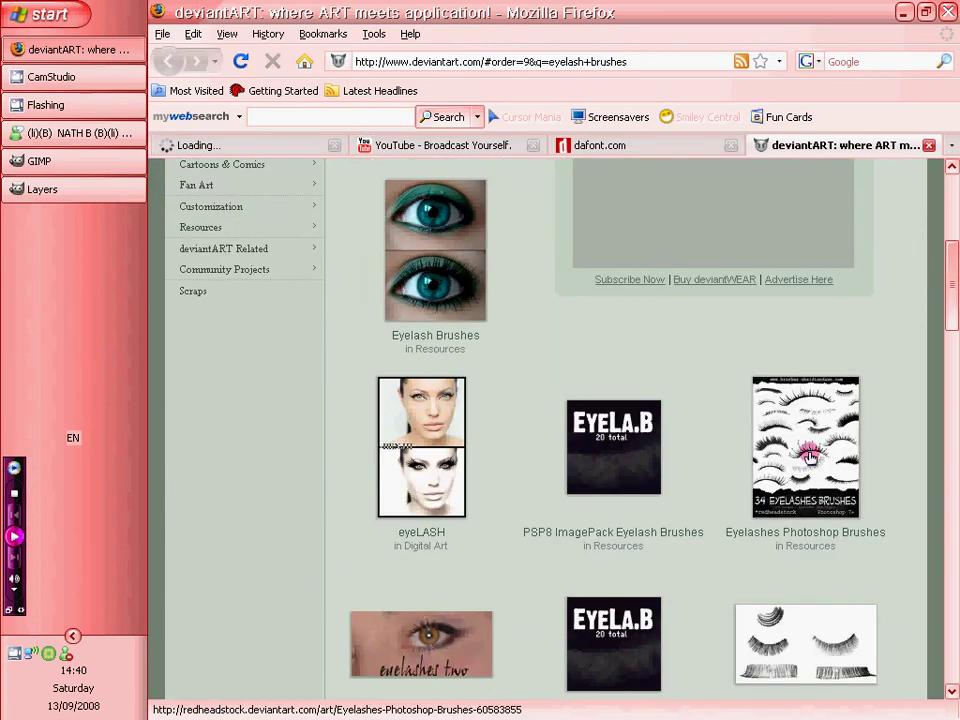
click(806, 455)
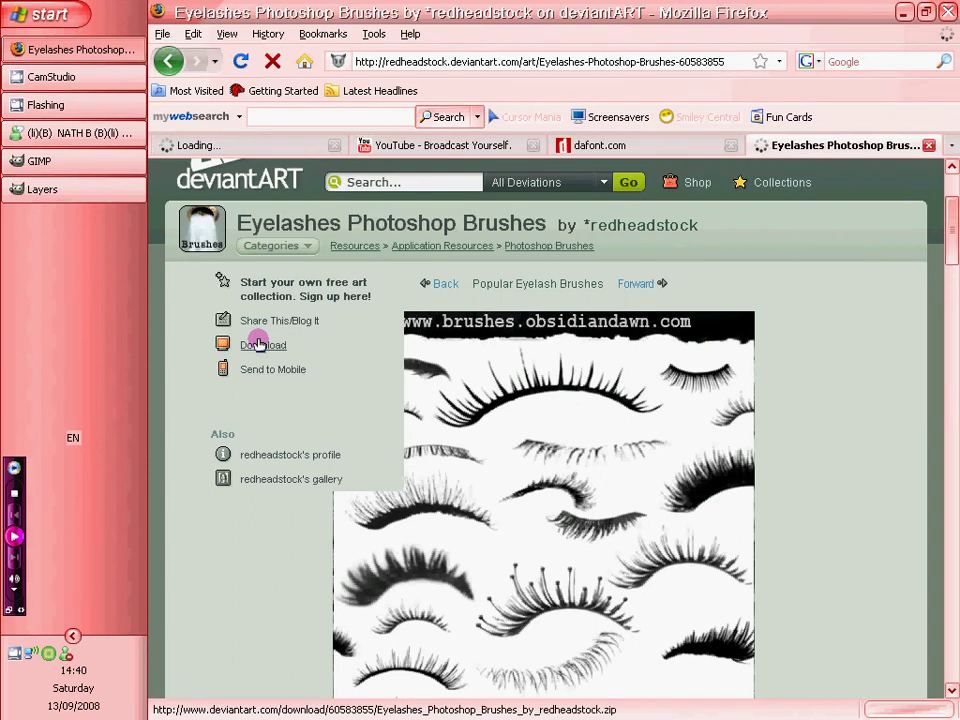
click(899, 12)
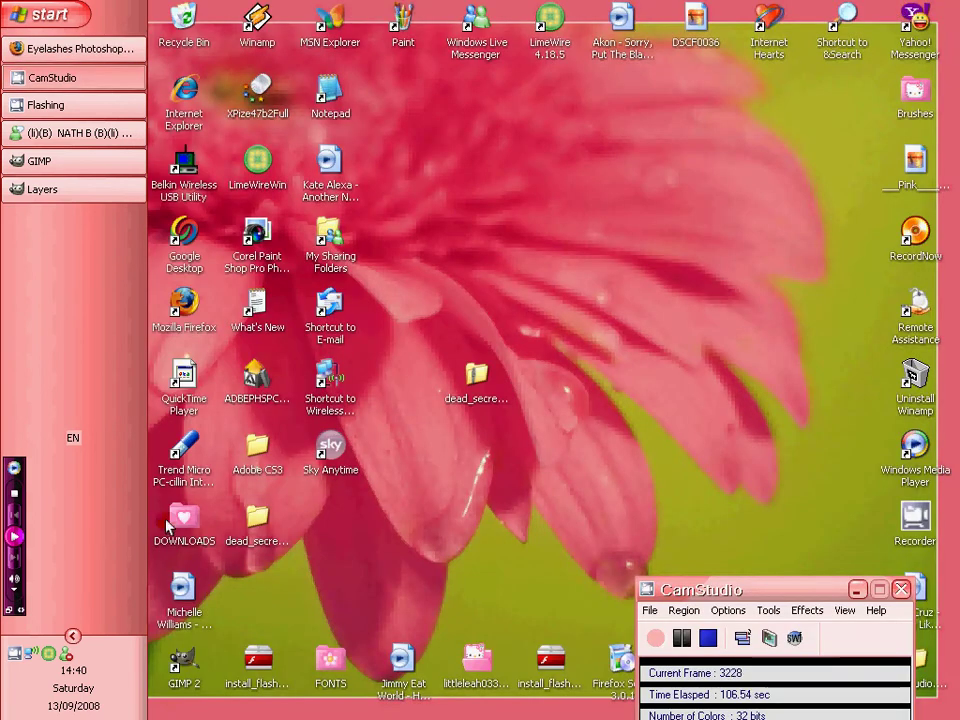
Step: Open the desktop DOWNLOADS folder and look inside sj_safetypin, finding it empty
click(182, 523)
double_click(182, 523)
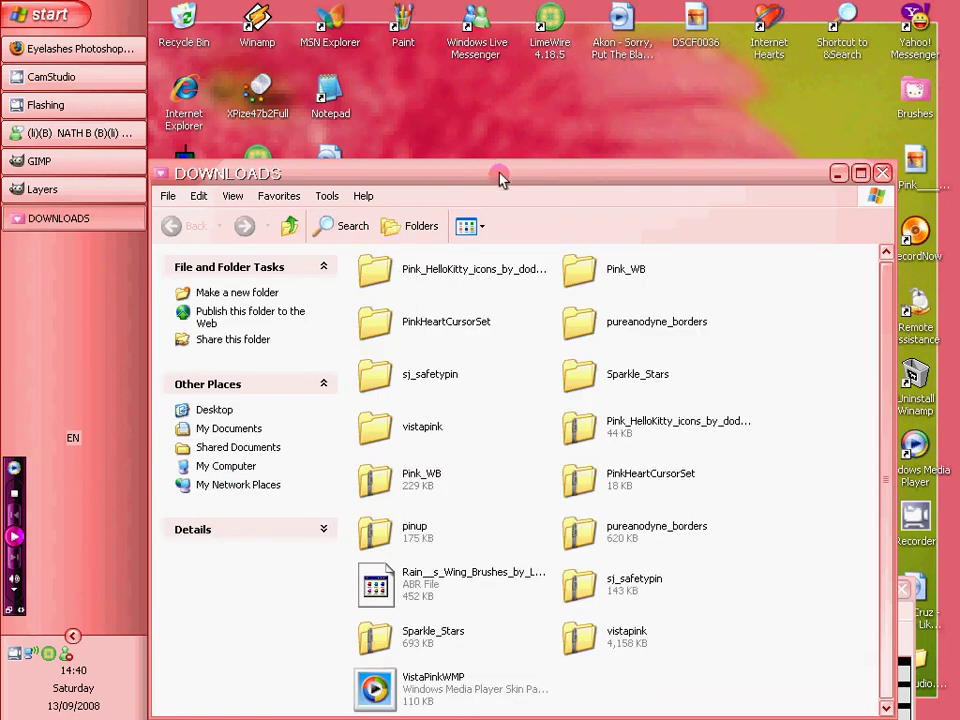
drag(500, 178, 524, 124)
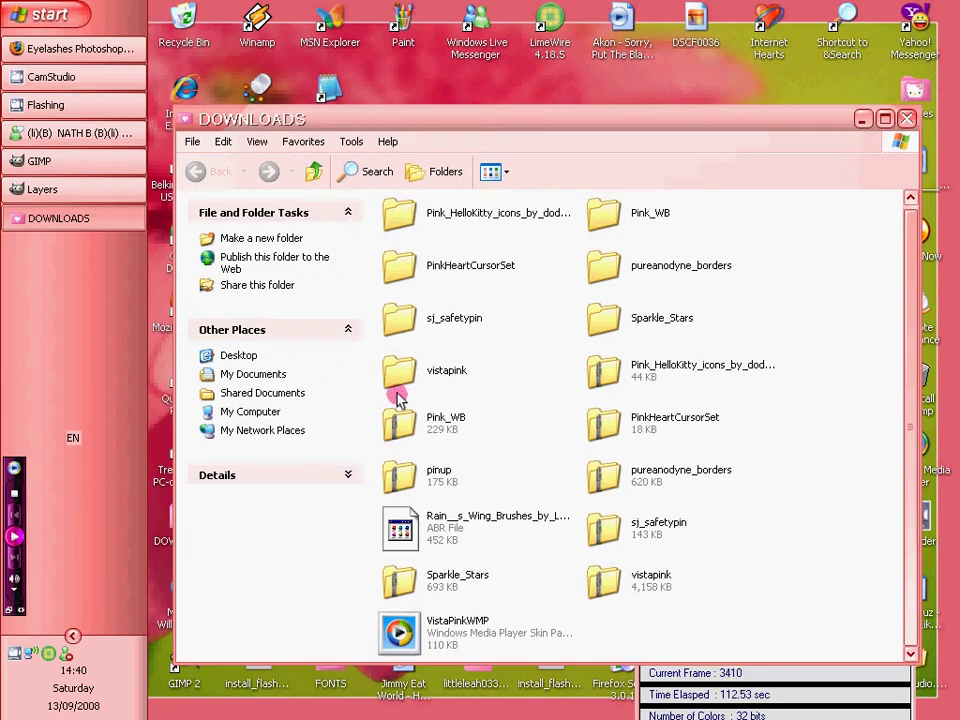
click(405, 320)
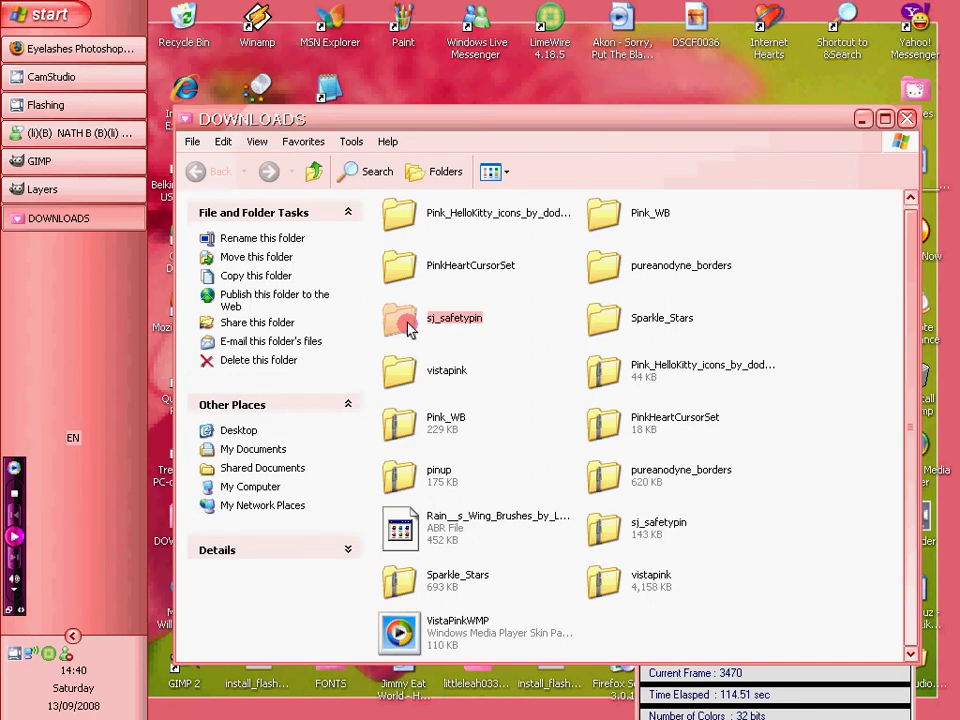
double_click(407, 320)
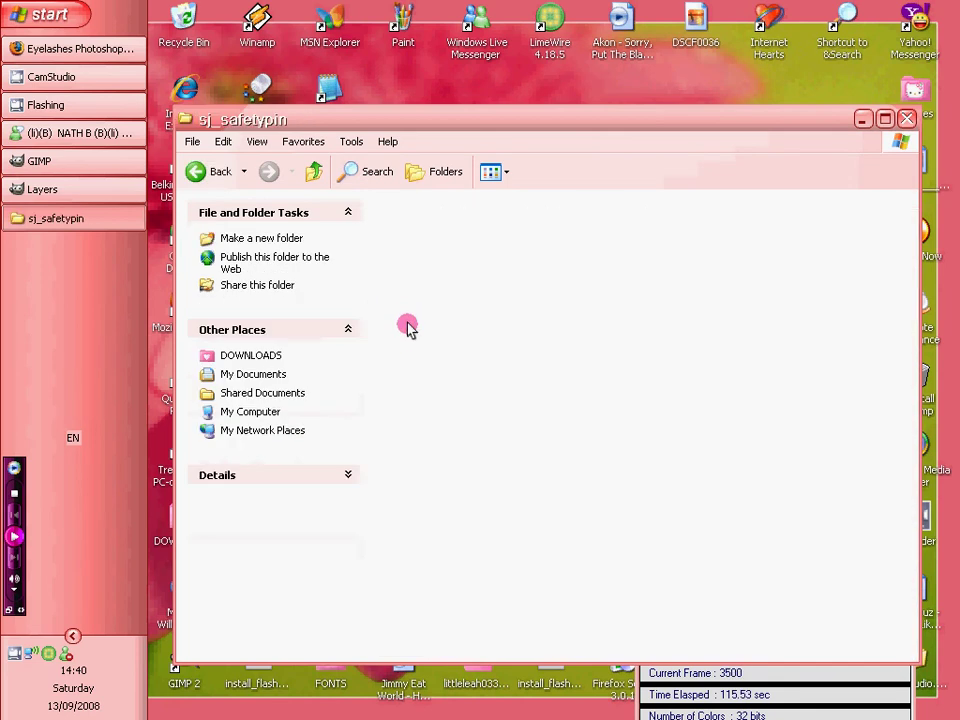
click(208, 171)
Step: Check the Sparkle_Stars folder, its zip, and the Rain wing brushes ABR file
double_click(600, 320)
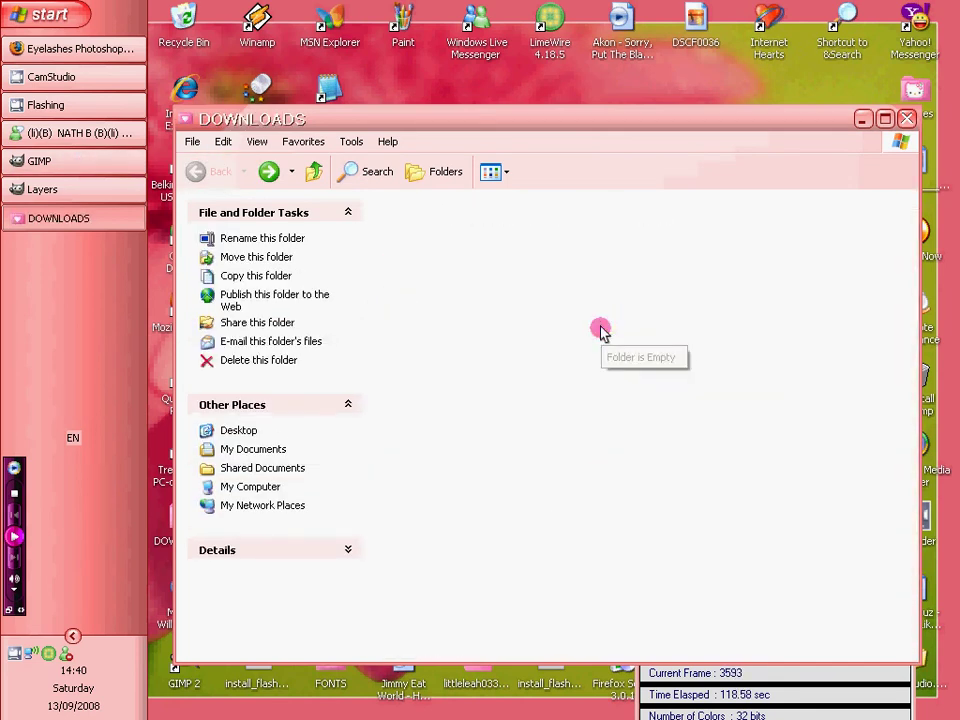
click(207, 178)
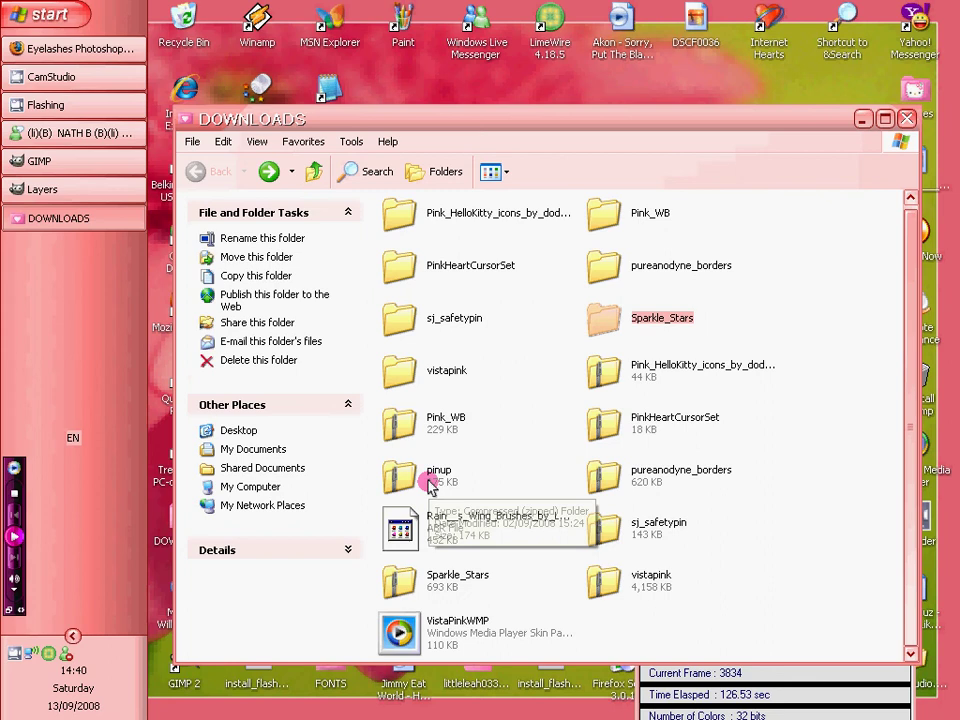
click(407, 585)
right_click(407, 585)
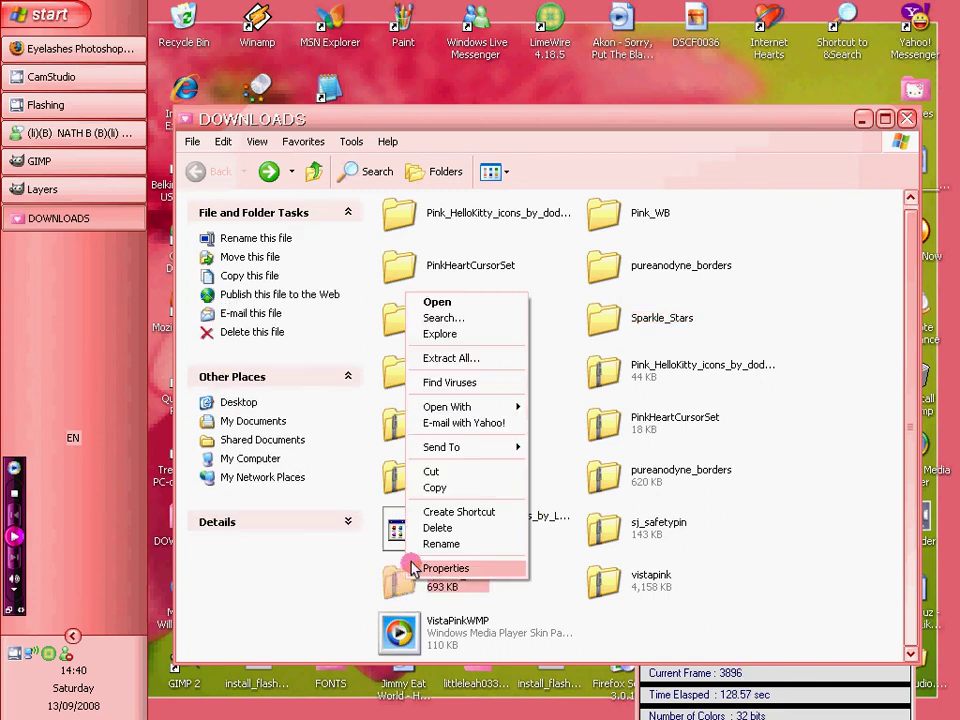
click(418, 527)
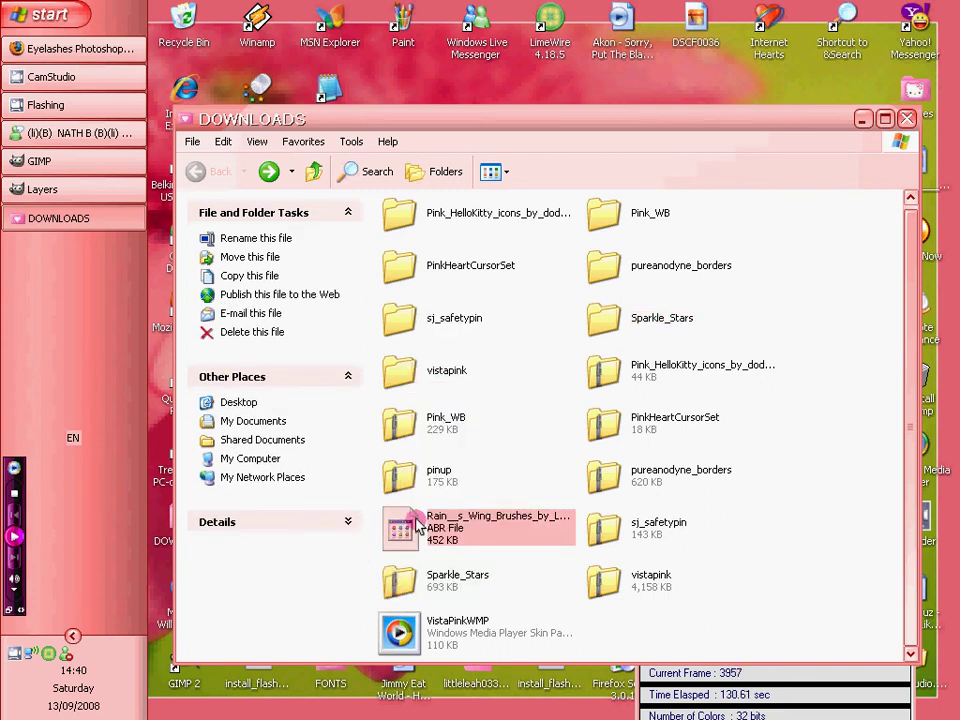
Step: Browse to C:\Program Files\GIMP-2.0\share\gimp\2.0\brushes and scroll to the Eyelashes brushes
click(45, 14)
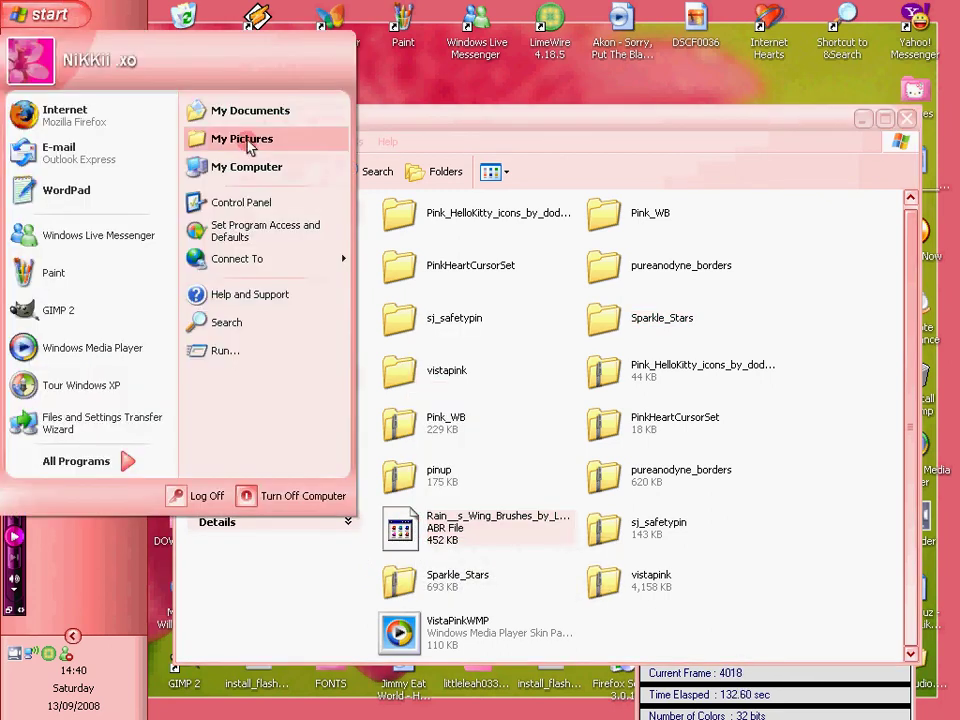
click(266, 169)
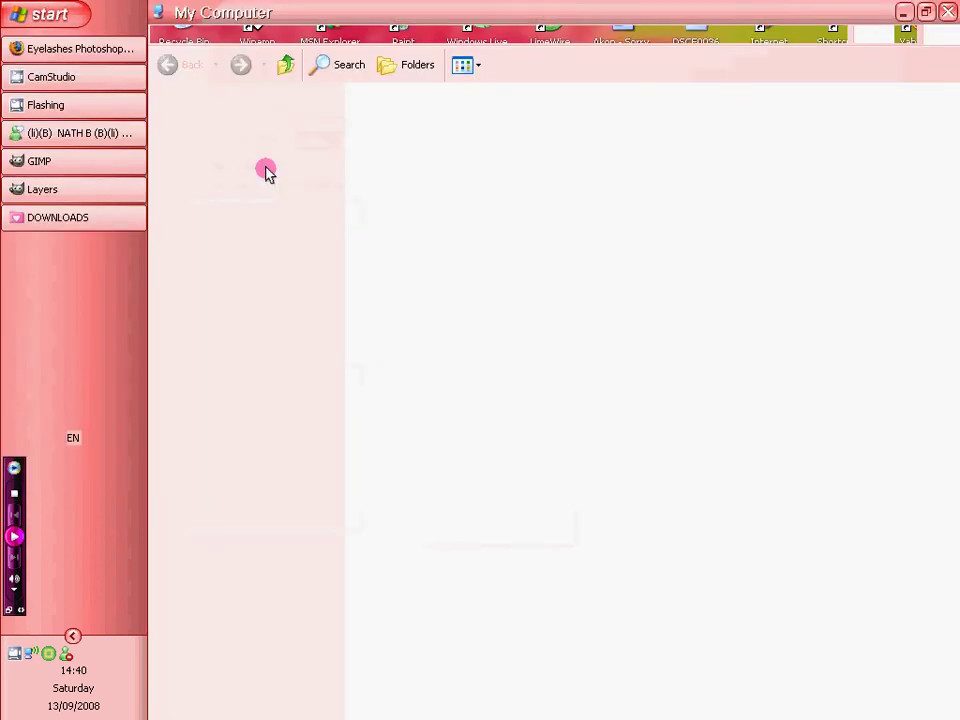
double_click(383, 229)
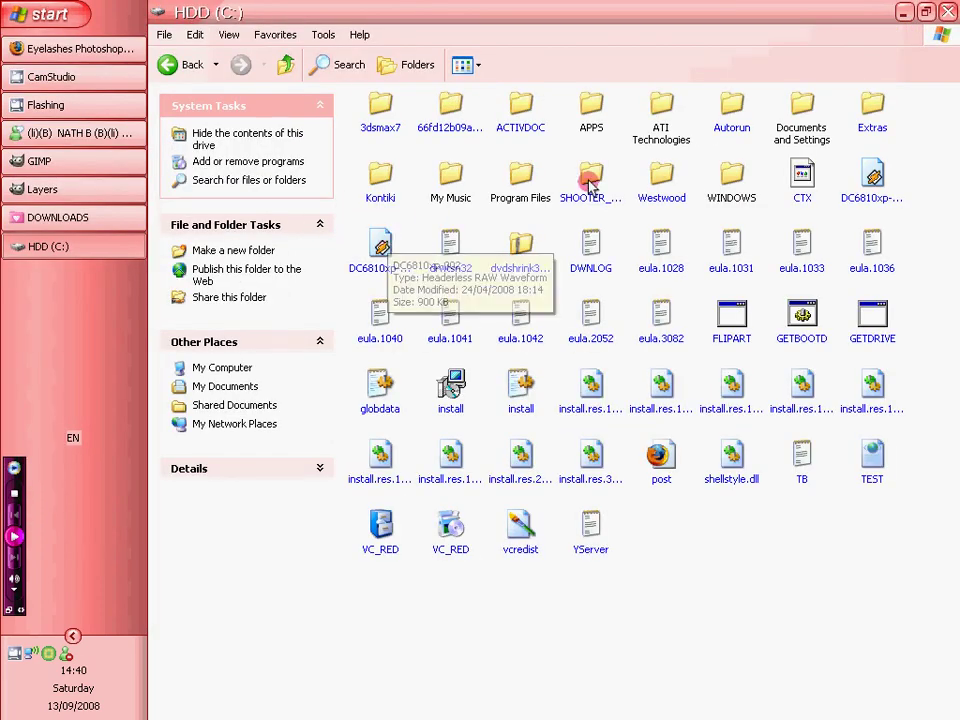
double_click(531, 186)
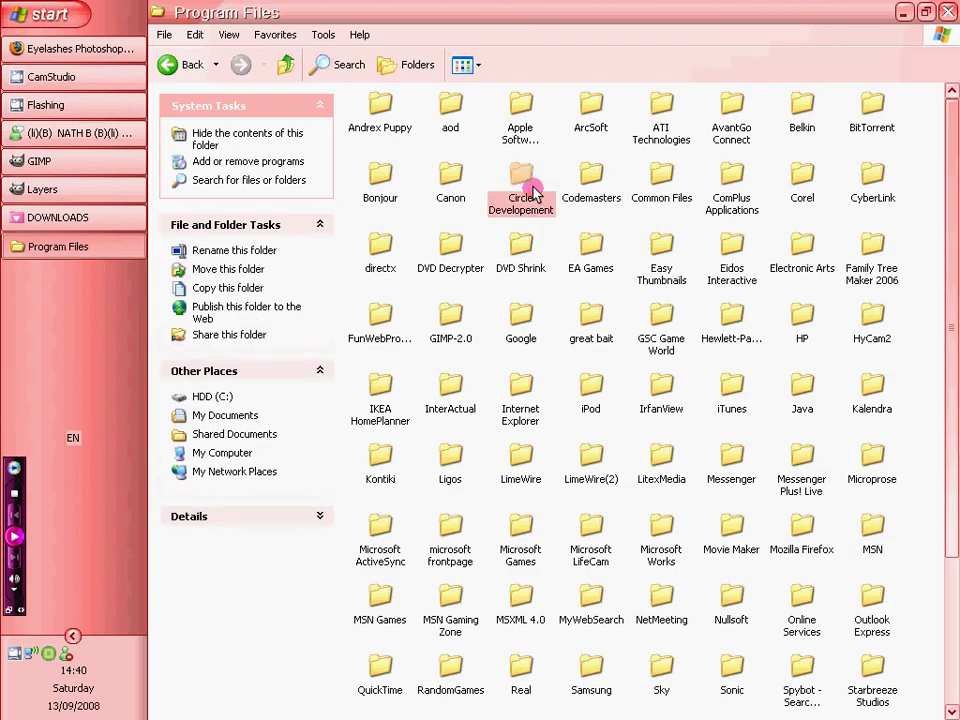
click(440, 314)
double_click(445, 314)
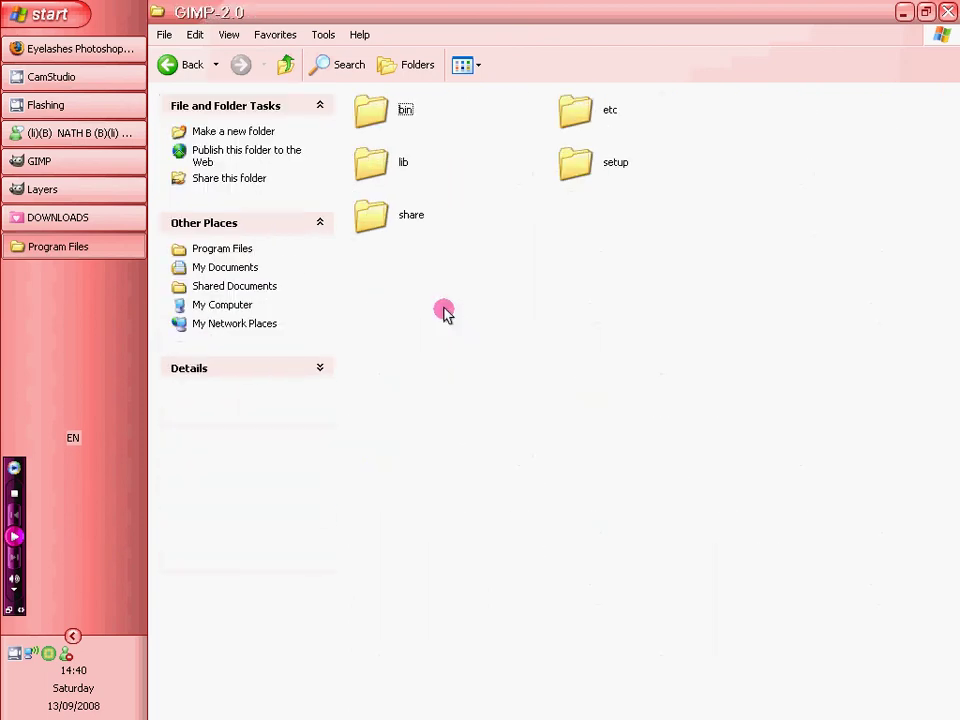
double_click(362, 218)
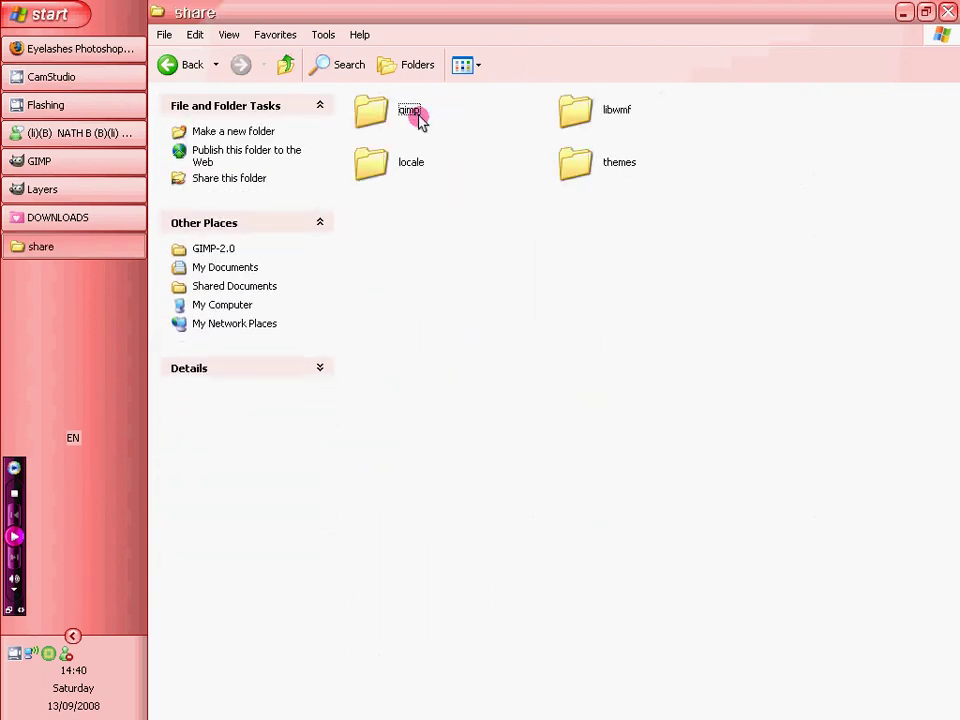
double_click(414, 122)
click(377, 108)
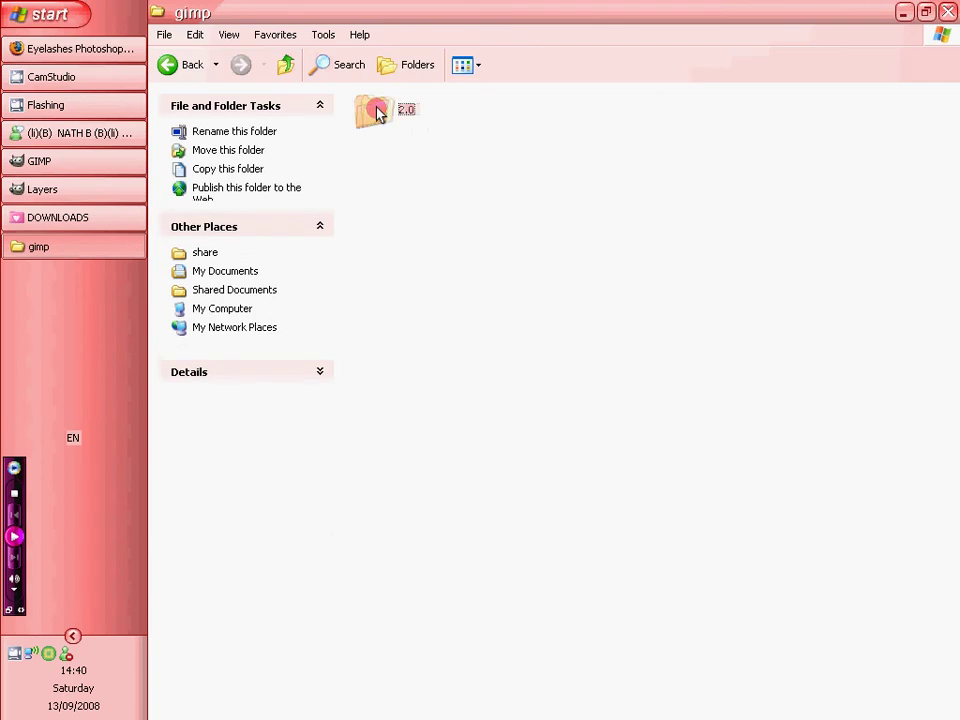
double_click(377, 108)
double_click(377, 112)
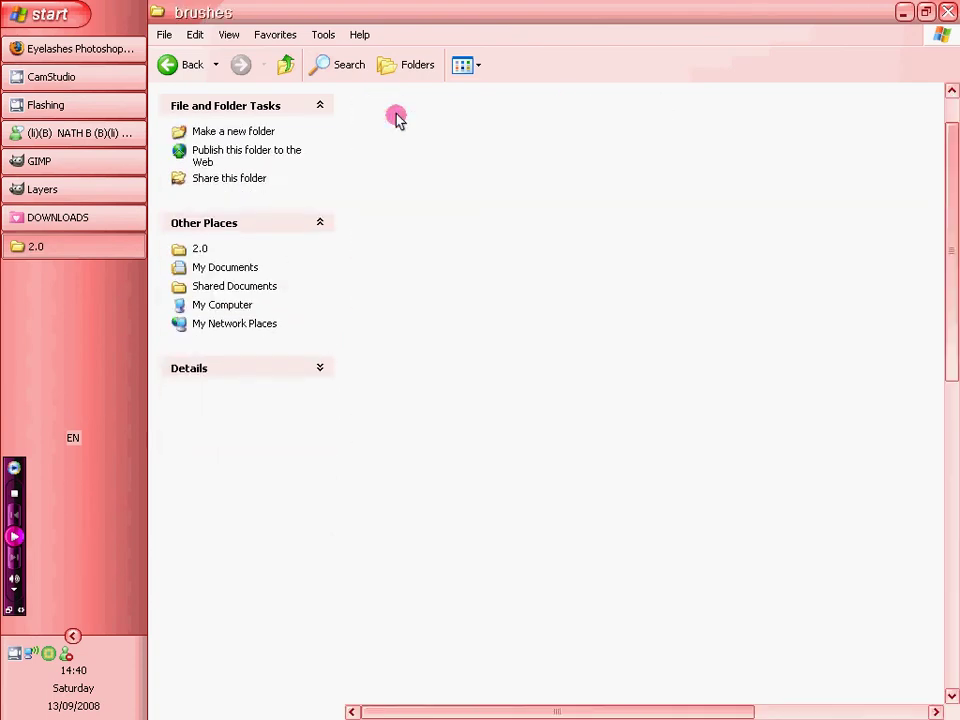
scroll(604, 291, down, 5)
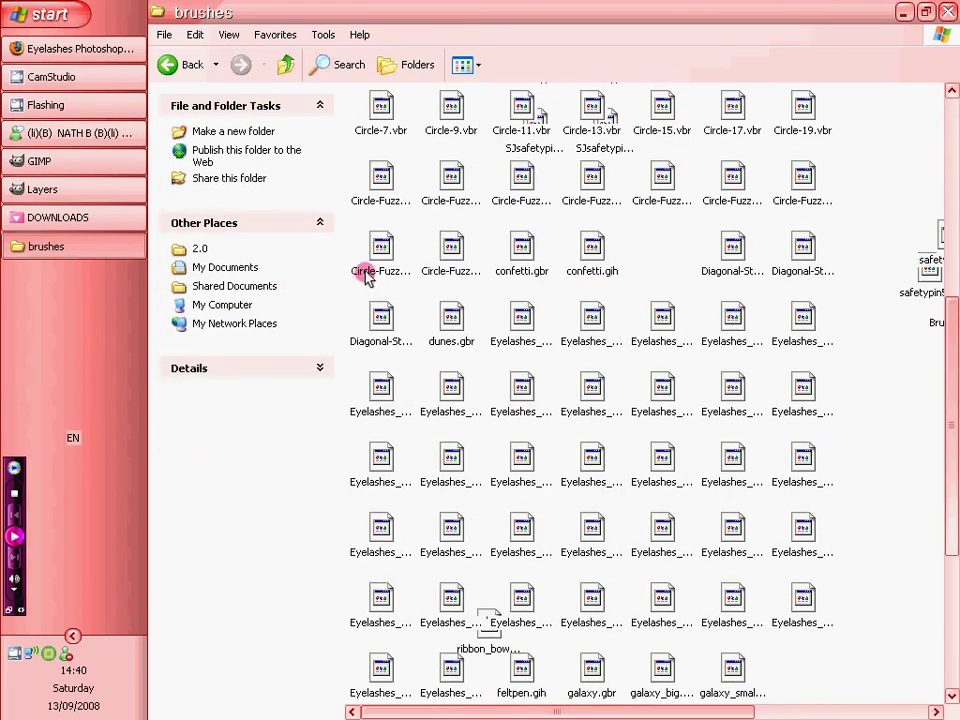
Step: Close the brushes and DOWNLOADS windows and quit GIMP from its taskbar button
click(42, 246)
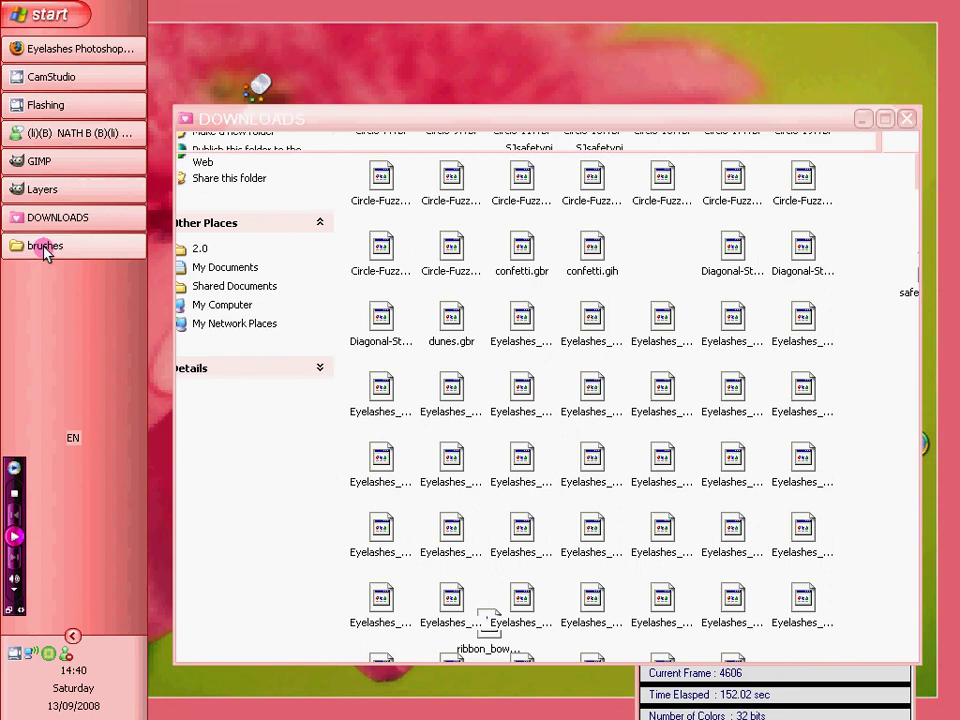
click(44, 252)
click(948, 11)
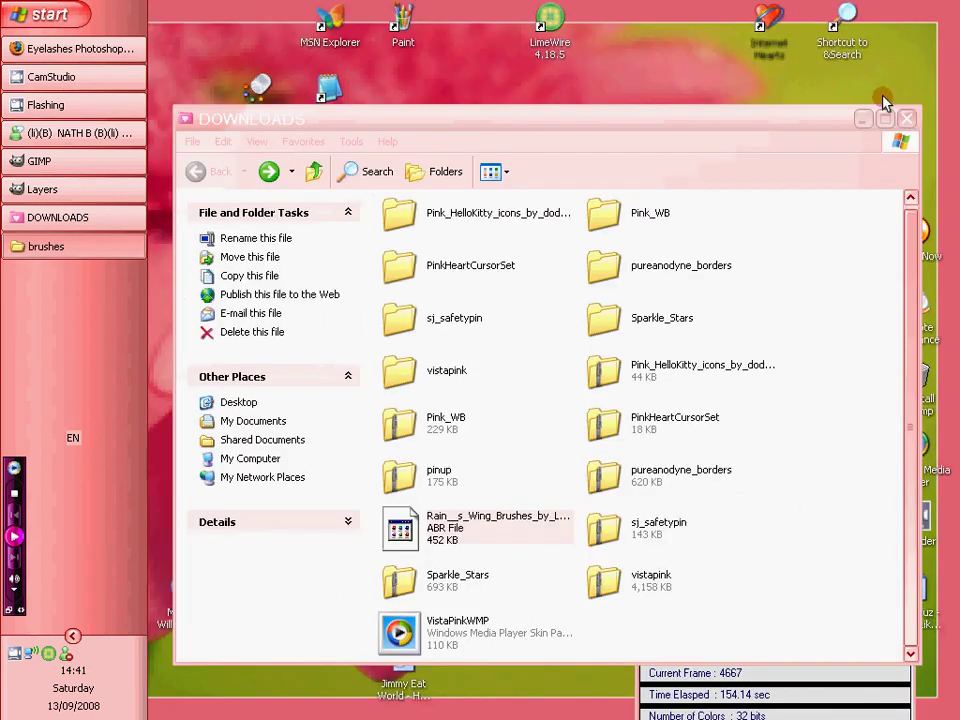
click(902, 118)
right_click(38, 168)
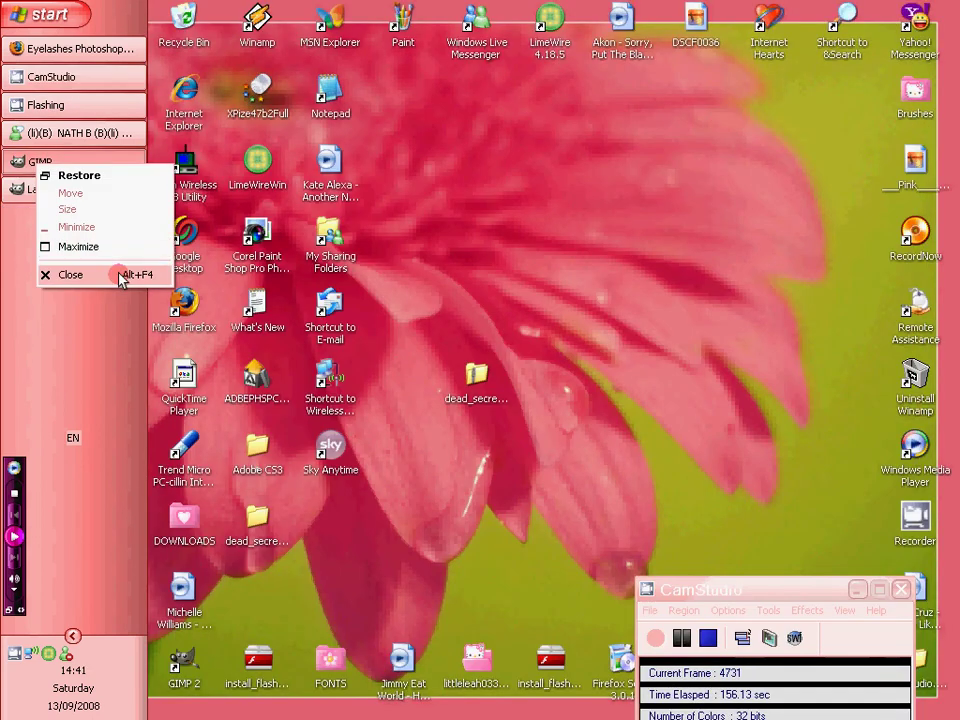
click(122, 274)
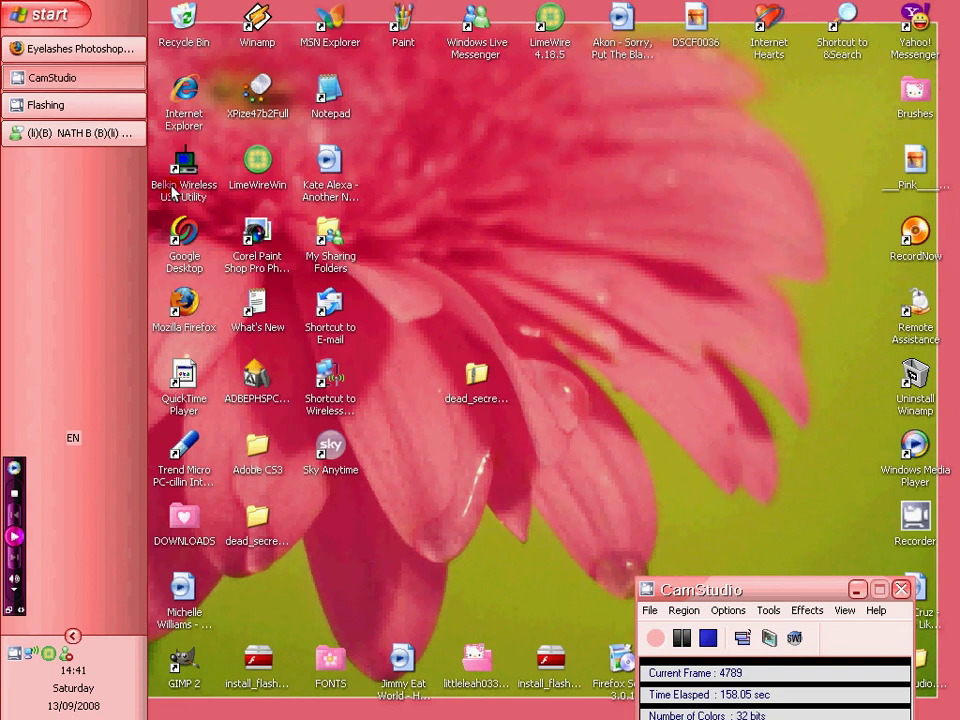
click(176, 668)
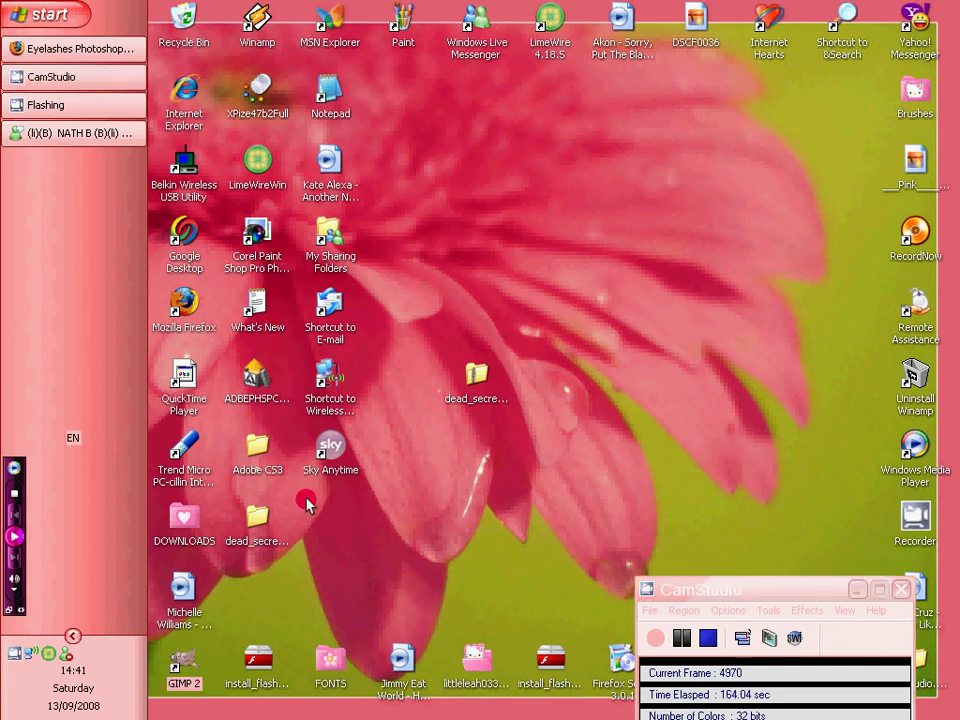
Step: Relaunch GIMP 2 from the desktop shortcut and let it load to the toolbox
key(Return)
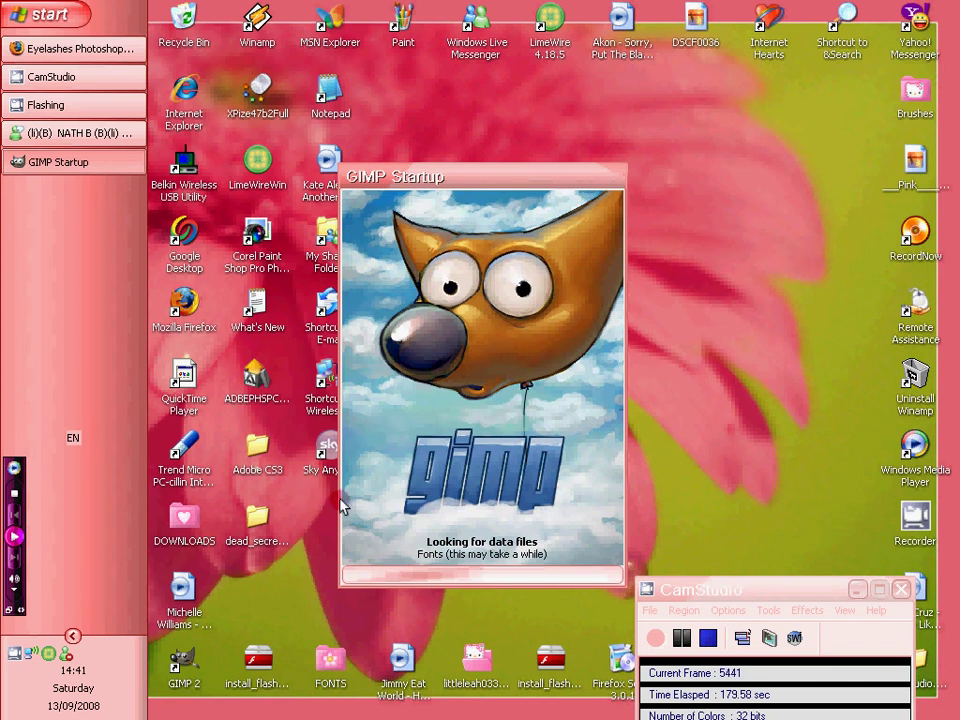
click(650, 610)
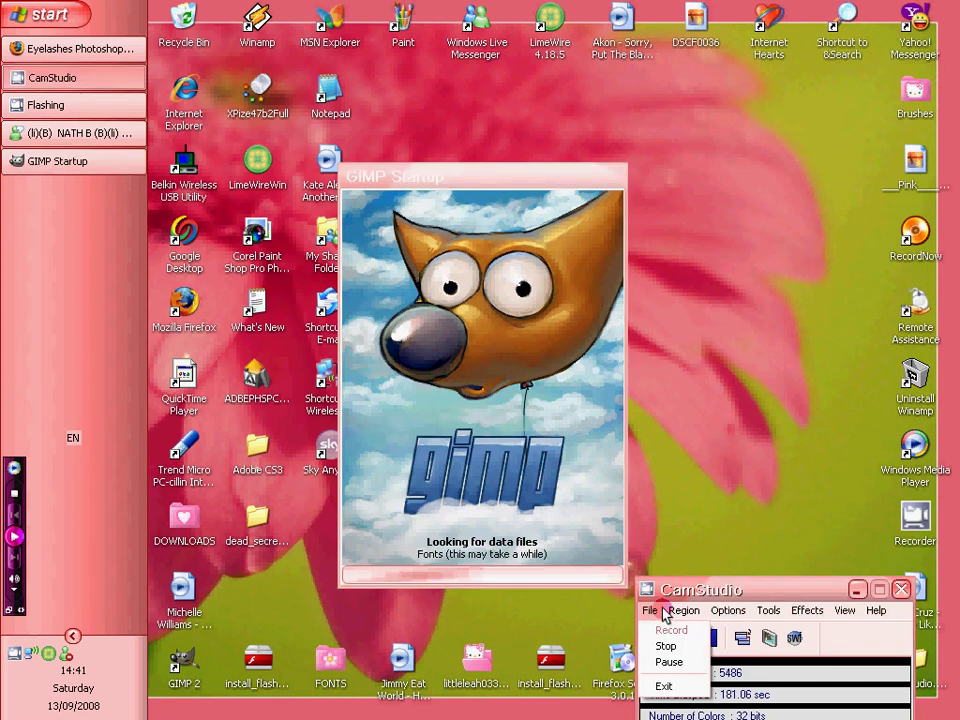
click(665, 662)
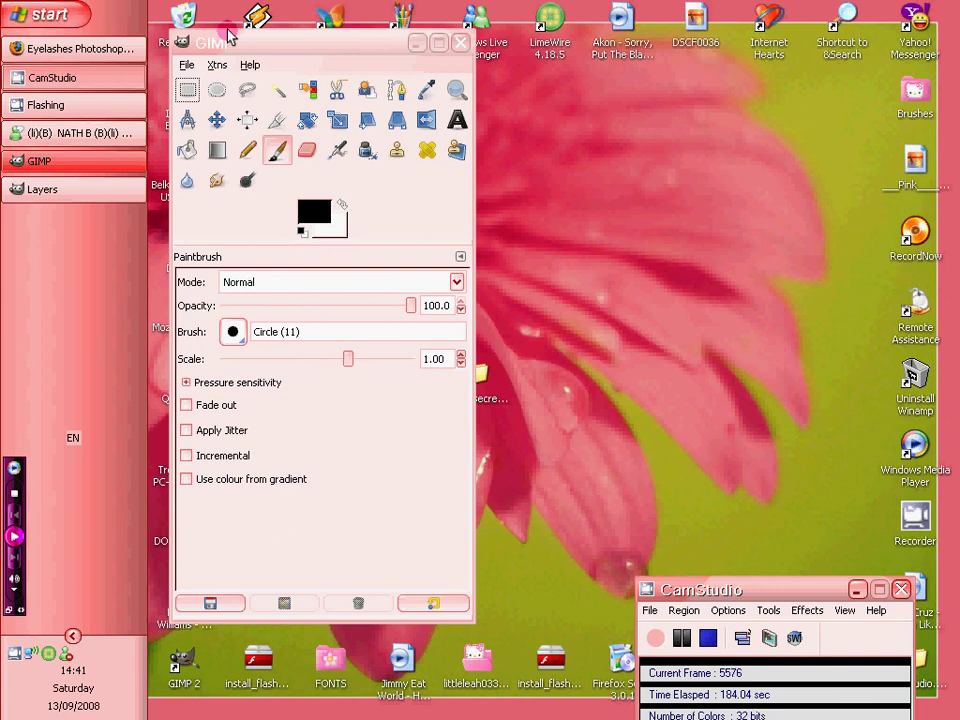
Step: Create a new blank 420x300 image
click(180, 52)
click(185, 64)
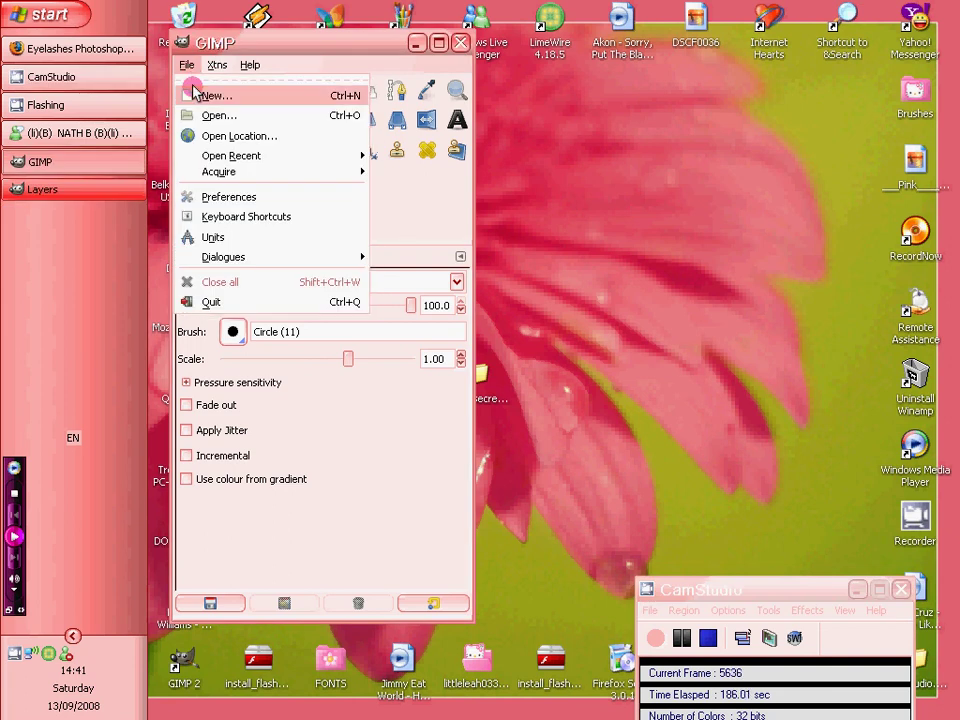
click(195, 93)
click(594, 462)
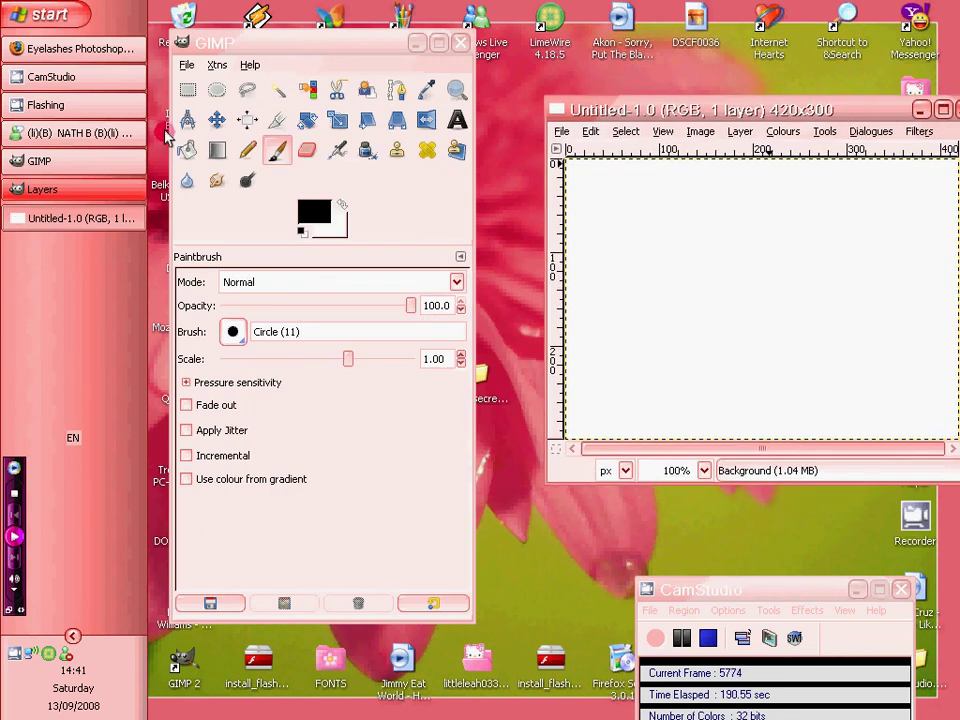
Step: Select the Text tool with the DEAD SECRETARY font
click(456, 120)
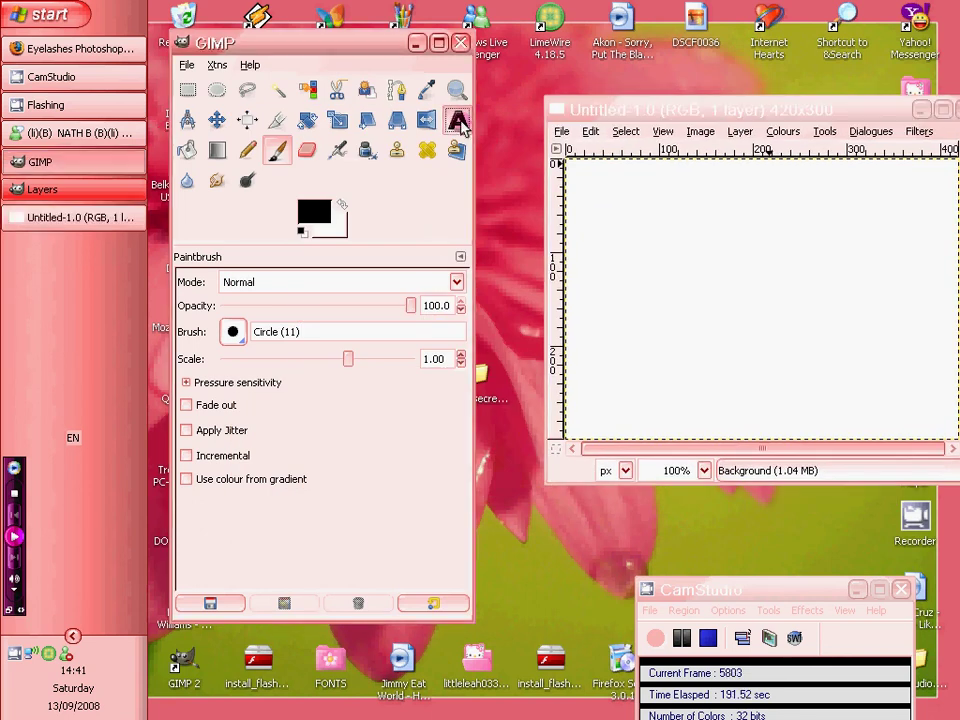
click(229, 285)
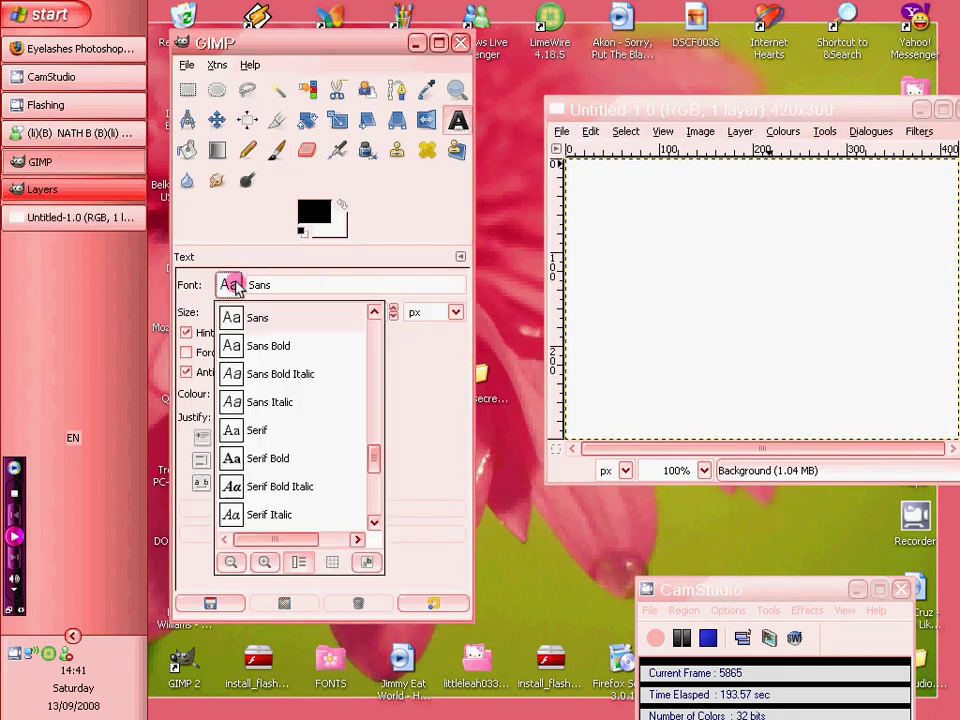
scroll(259, 420, down, 5)
scroll(290, 420, up, 12)
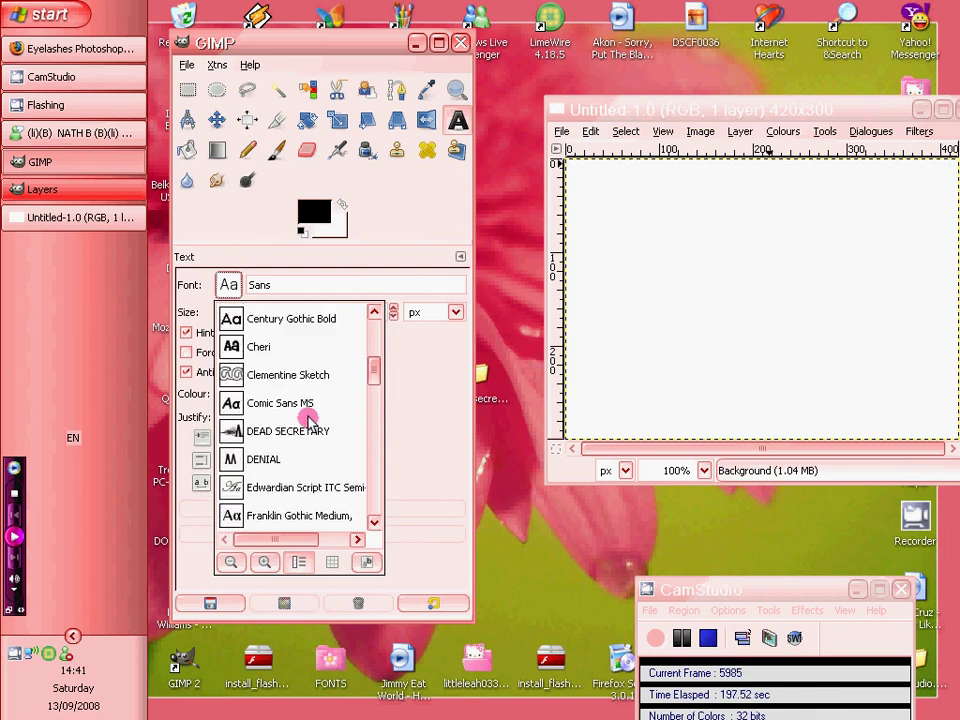
click(310, 433)
Step: Type a name as text on the canvas and enlarge it to 76 px
click(615, 272)
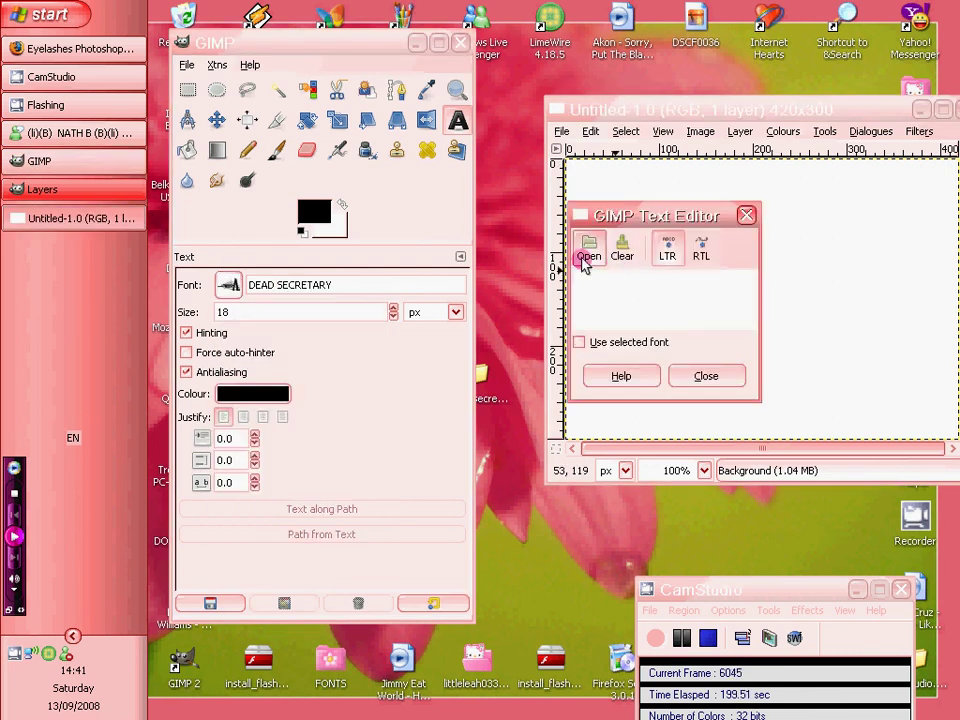
text(Nikki loves Kieron)
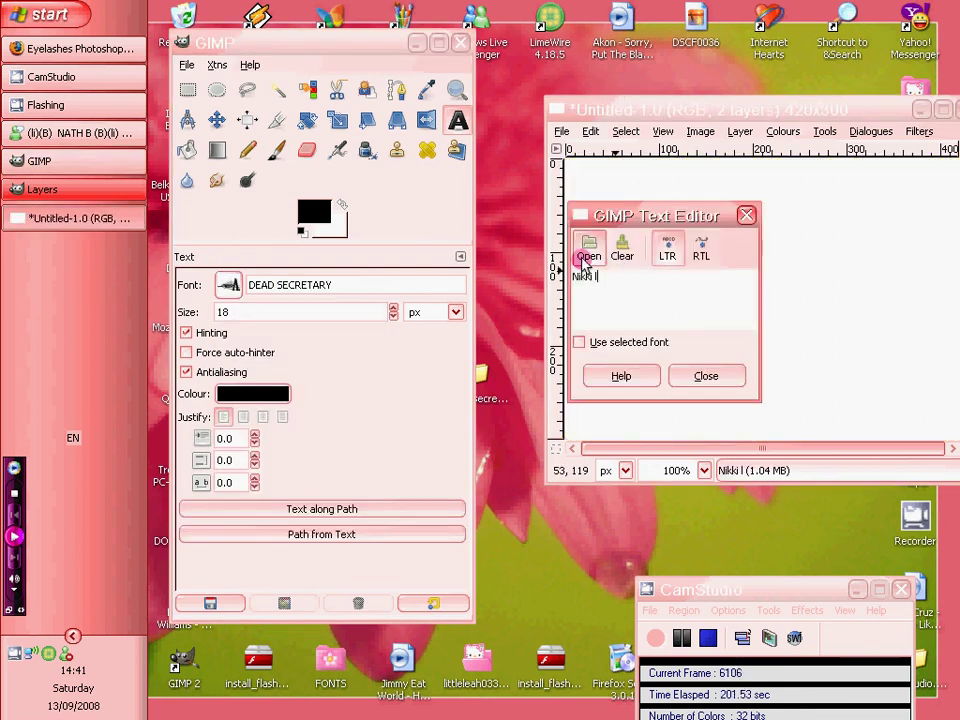
click(731, 381)
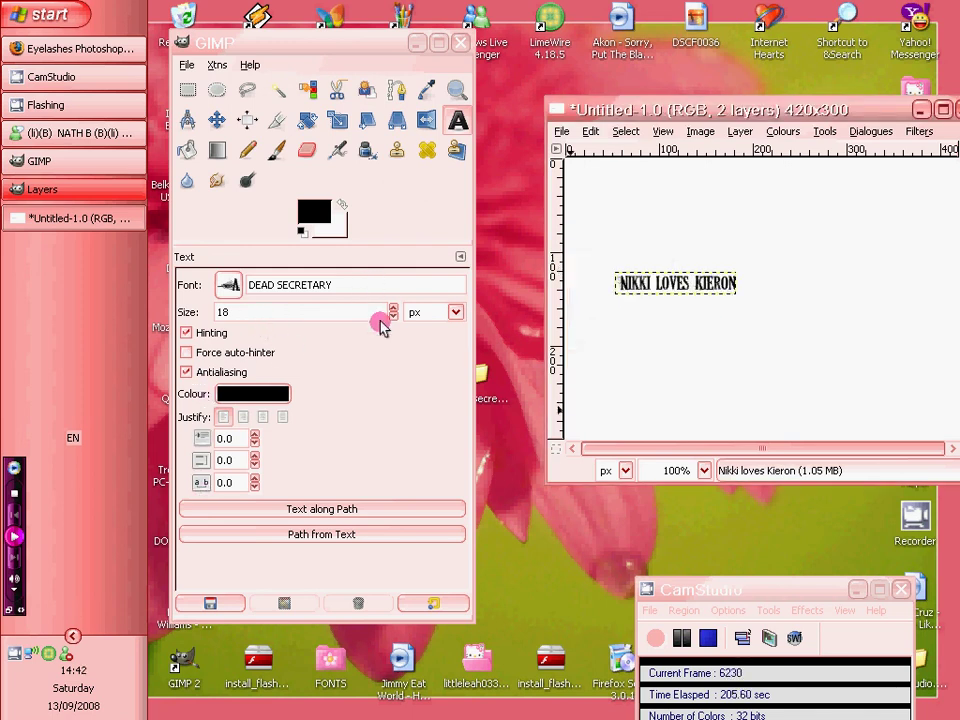
drag(394, 310, 394, 310)
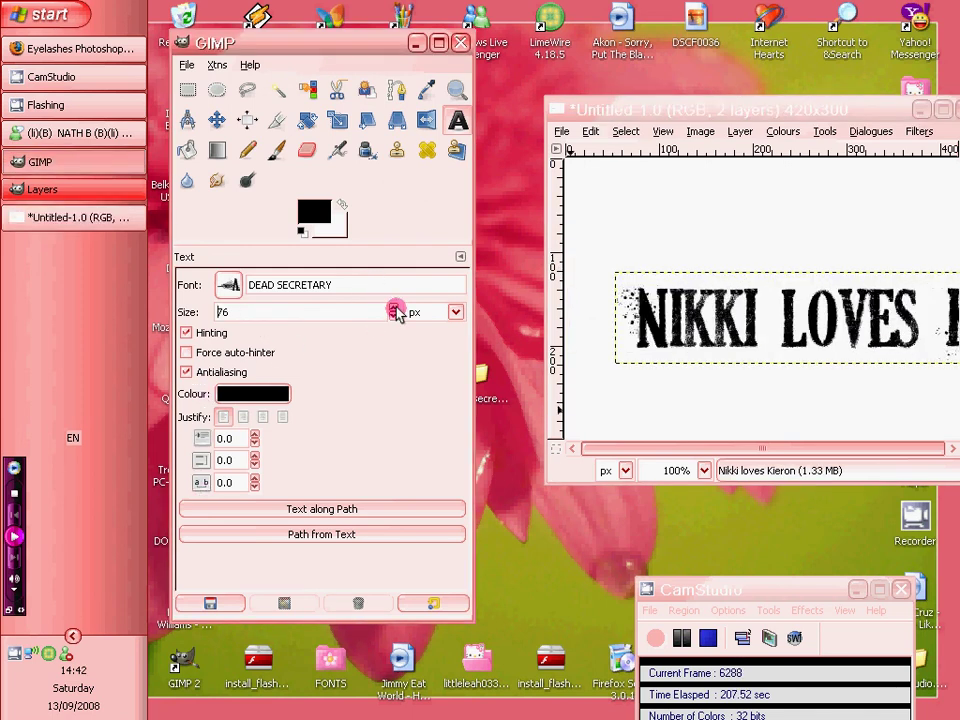
Step: Use the Move tool to shift the text left and up on the canvas
drag(669, 109, 591, 104)
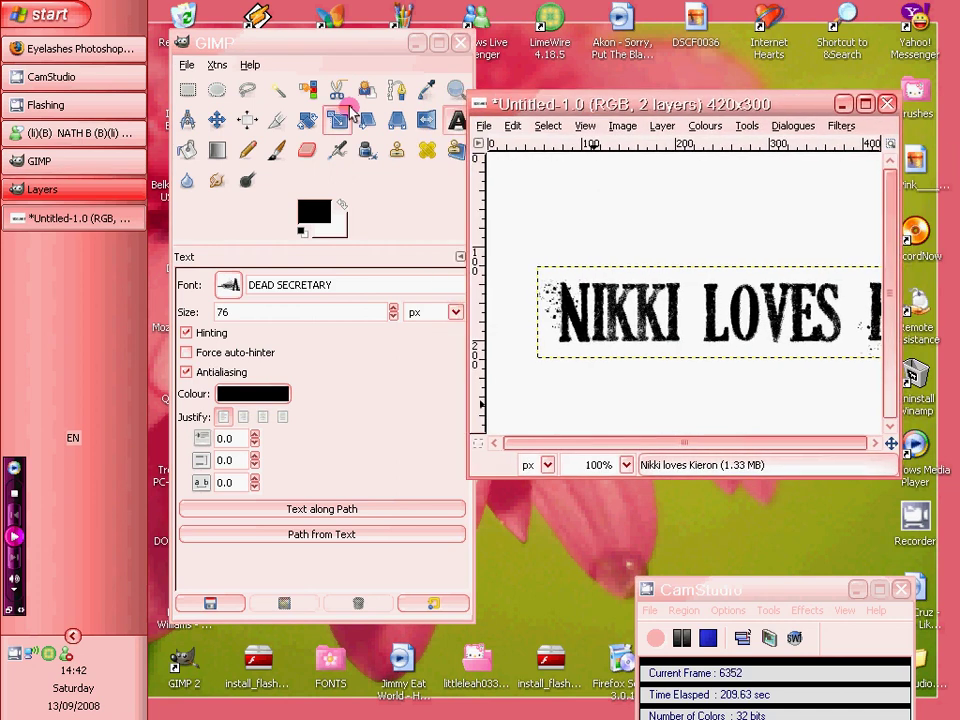
click(217, 119)
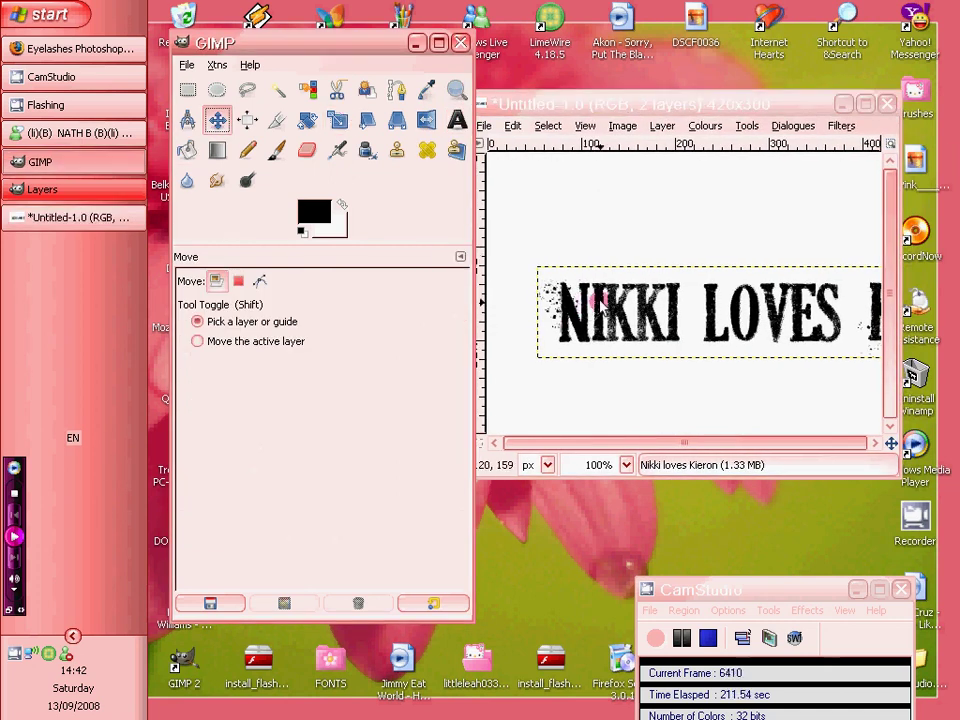
drag(600, 302, 514, 271)
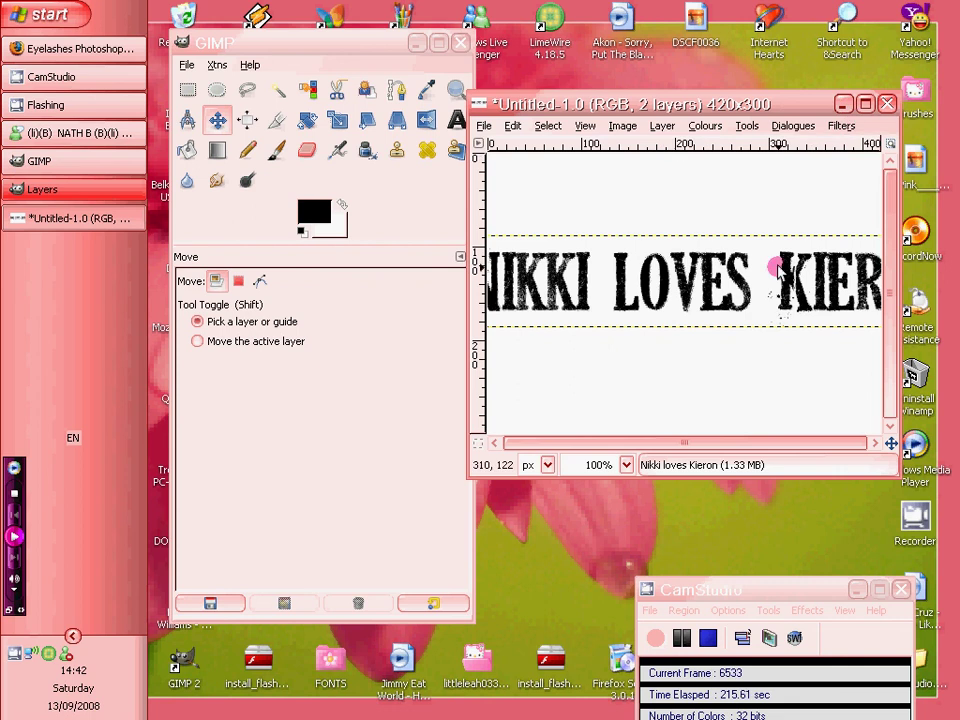
Step: Close the text image without saving and create a new 420×300 image
click(887, 104)
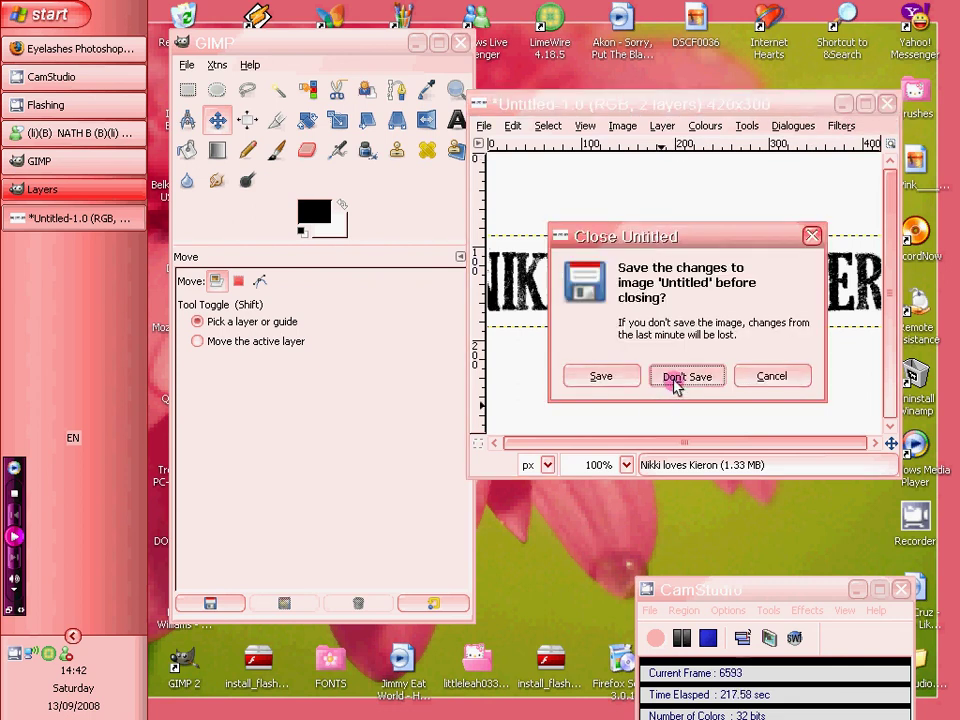
click(680, 377)
click(186, 65)
click(212, 95)
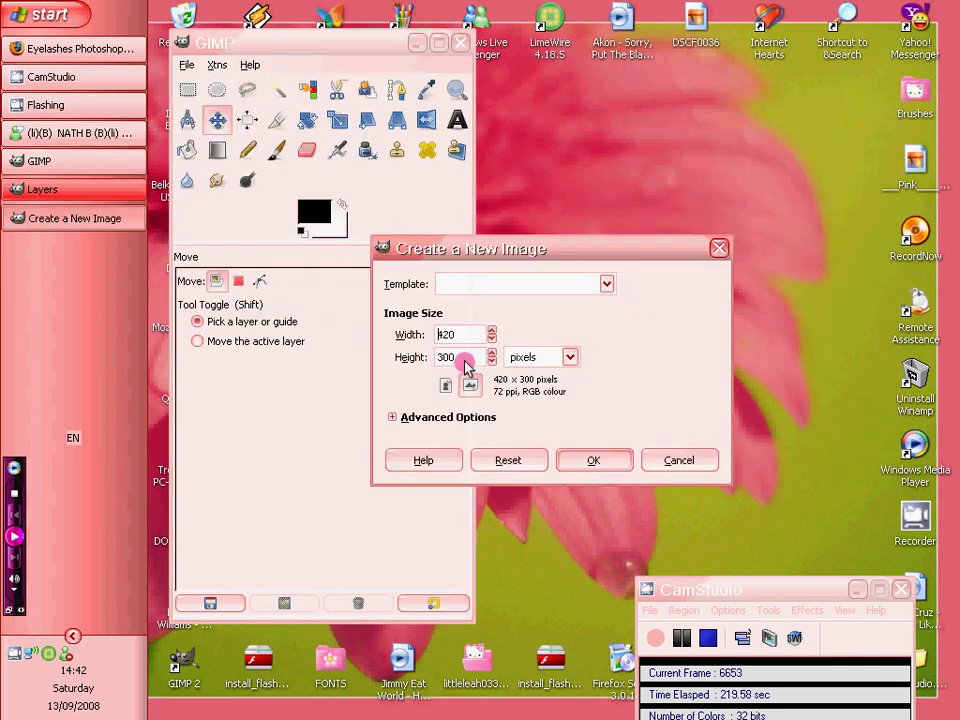
click(590, 459)
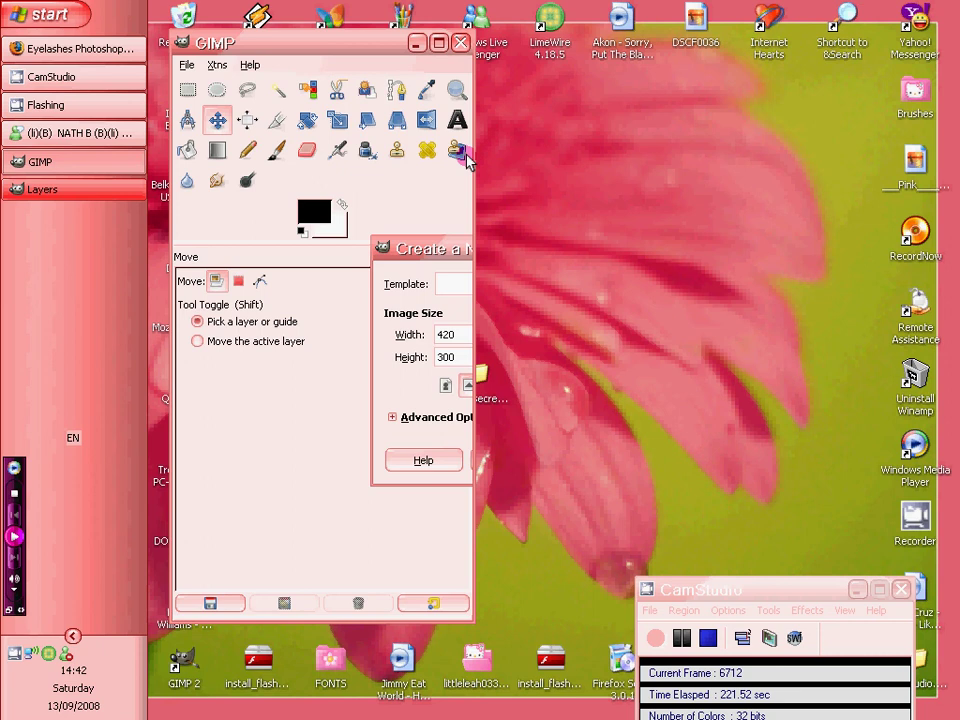
drag(444, 43, 758, 116)
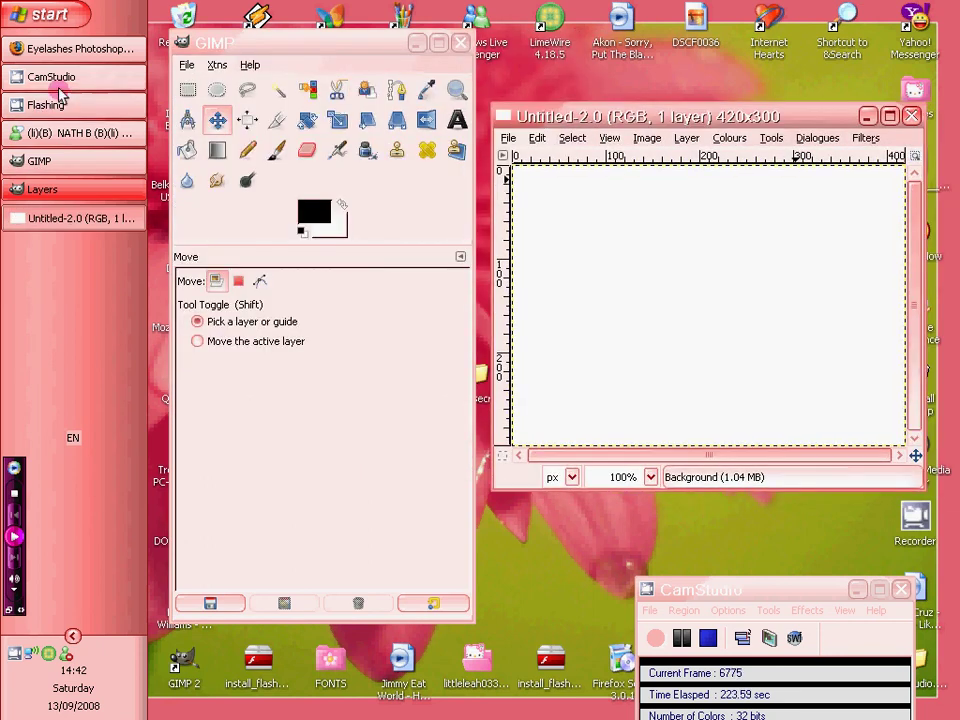
Step: Select the Text tool and browse the font list for the barcode font
click(456, 120)
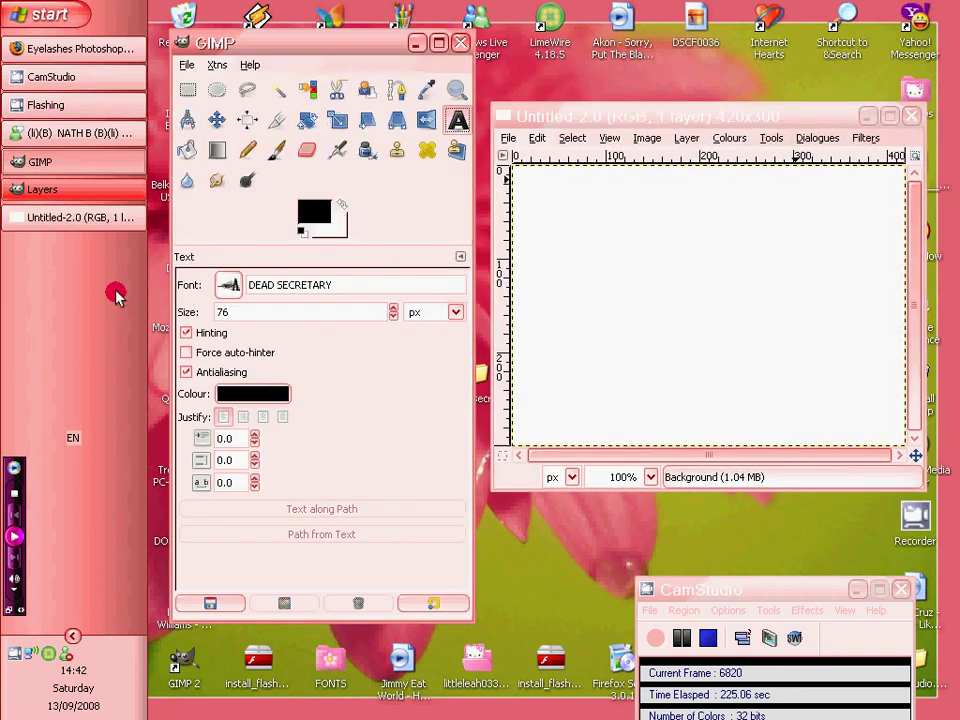
click(228, 287)
scroll(262, 366, up, 8)
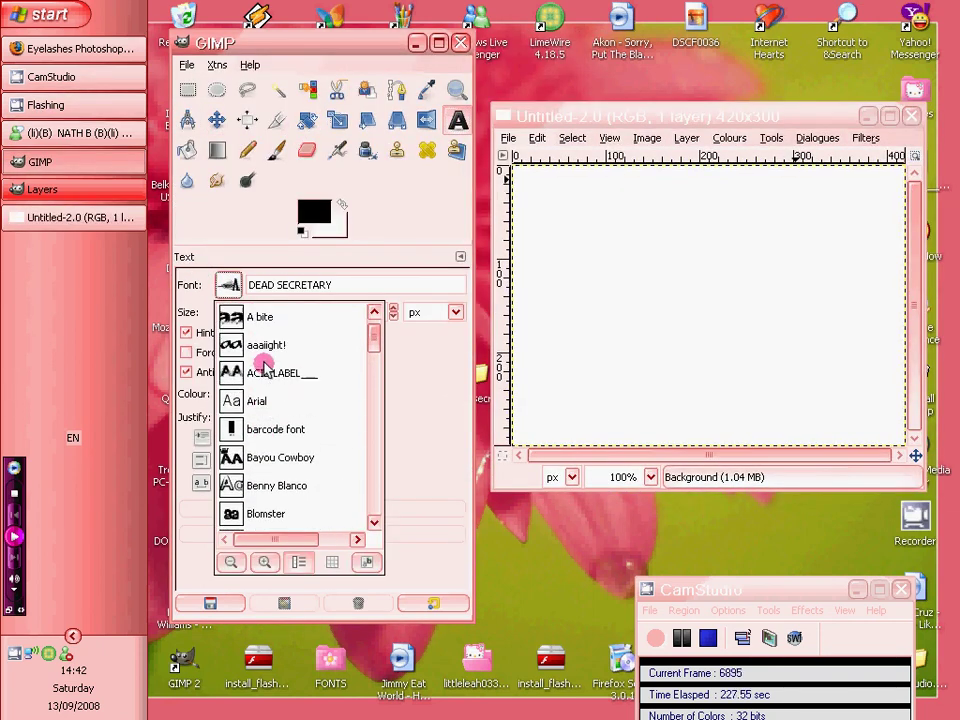
Step: Choose barcode font and type a first message into a text box mid-canvas
click(237, 428)
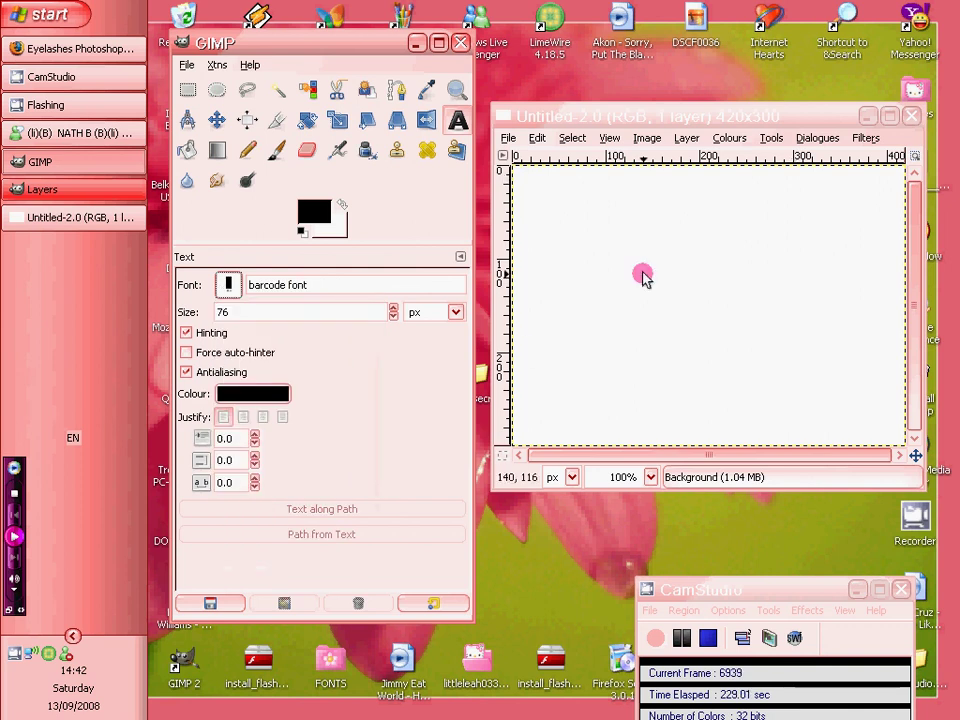
click(572, 249)
text(Ni)
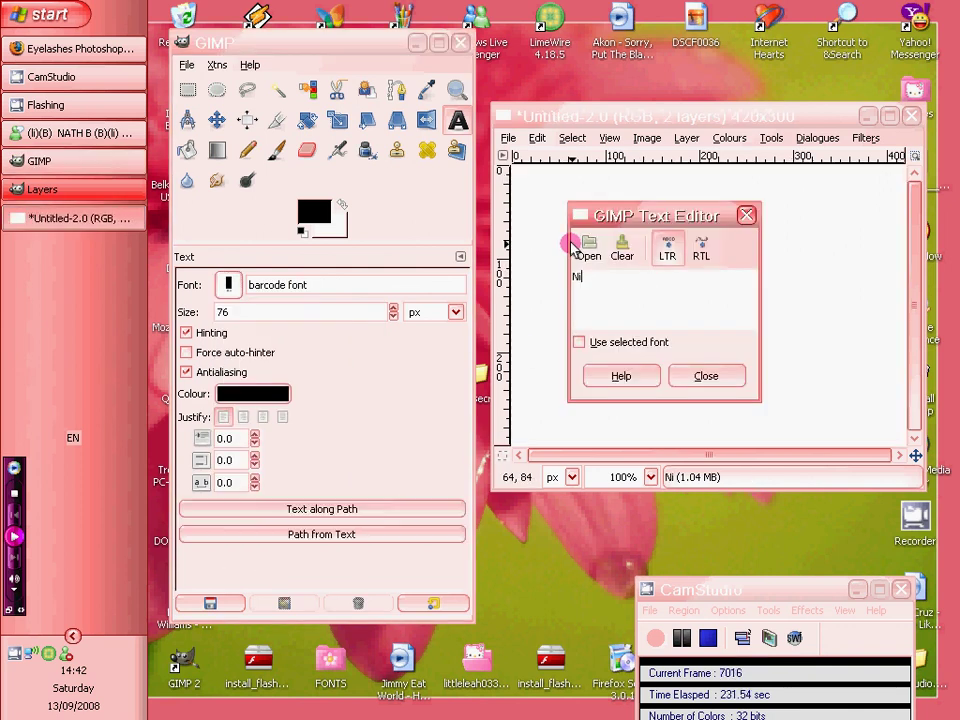
text(kki loves kieron)
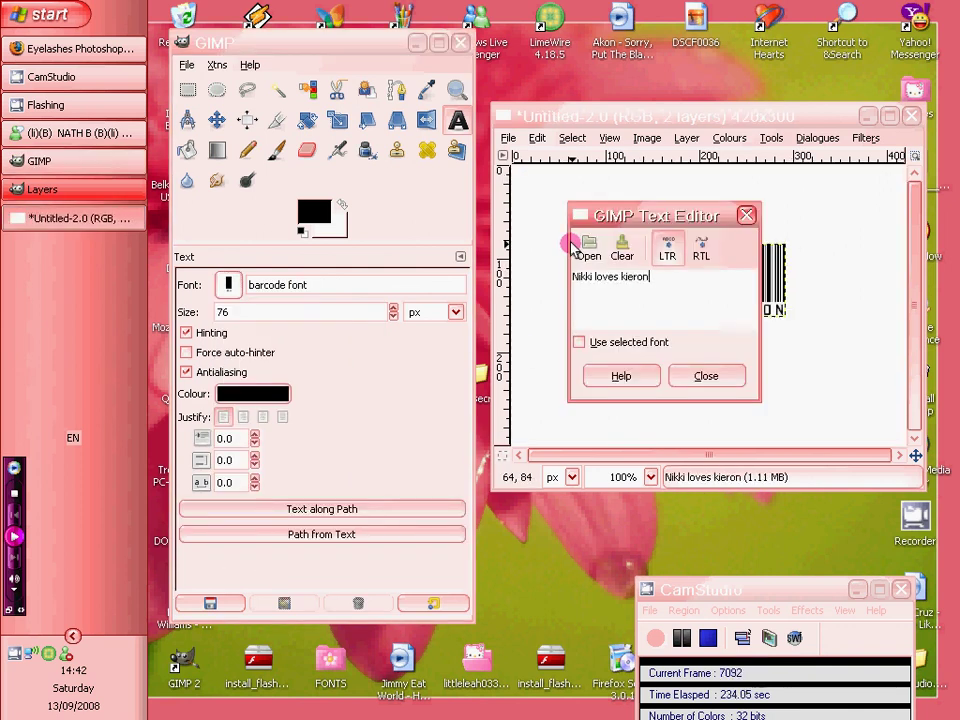
drag(642, 221, 332, 250)
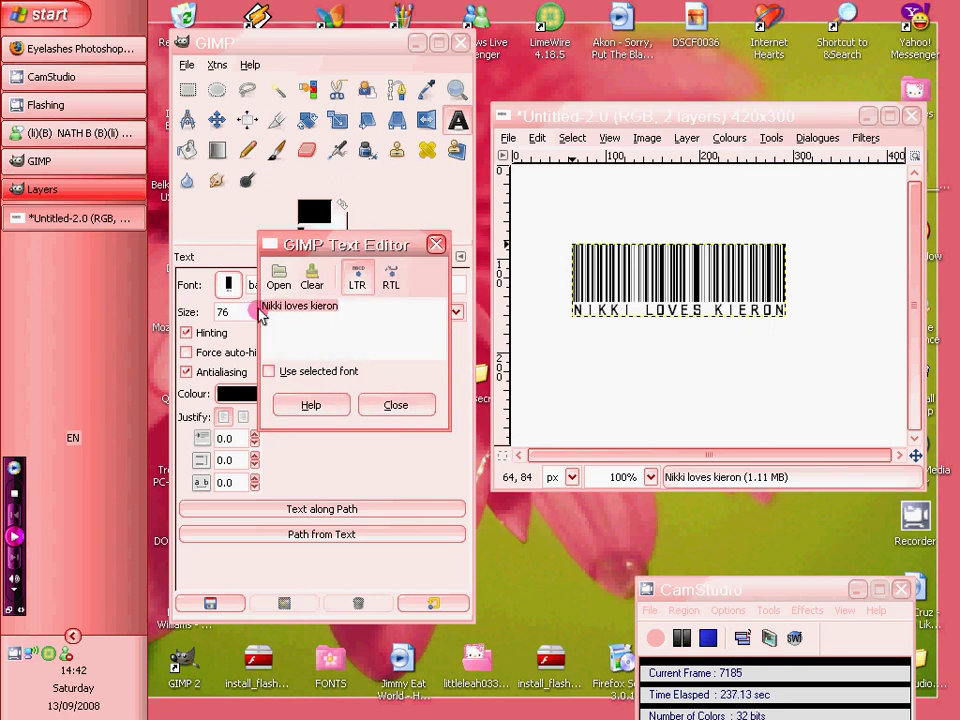
Step: Change the text to 'bla blaa 004 bla.', re-enable hinting, and finish editing
key(BackSpace)
key(BackSpace)
key(BackSpace)
key(BackSpace)
key(BackSpace)
key(BackSpace)
key(BackSpace)
key(BackSpace)
key(BackSpace)
key(BackSpace)
key(BackSpace)
key(BackSpace)
key(BackSpace)
key(BackSpace)
key(BackSpace)
key(BackSpace)
key(BackSpace)
key(BackSpace)
text(bla)
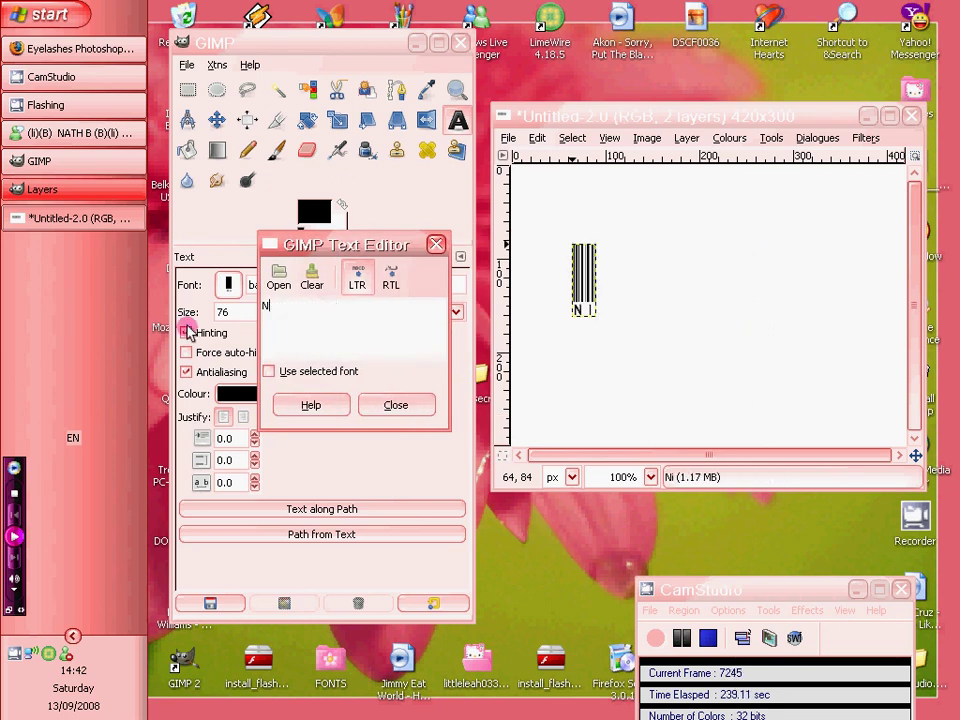
text( nb)
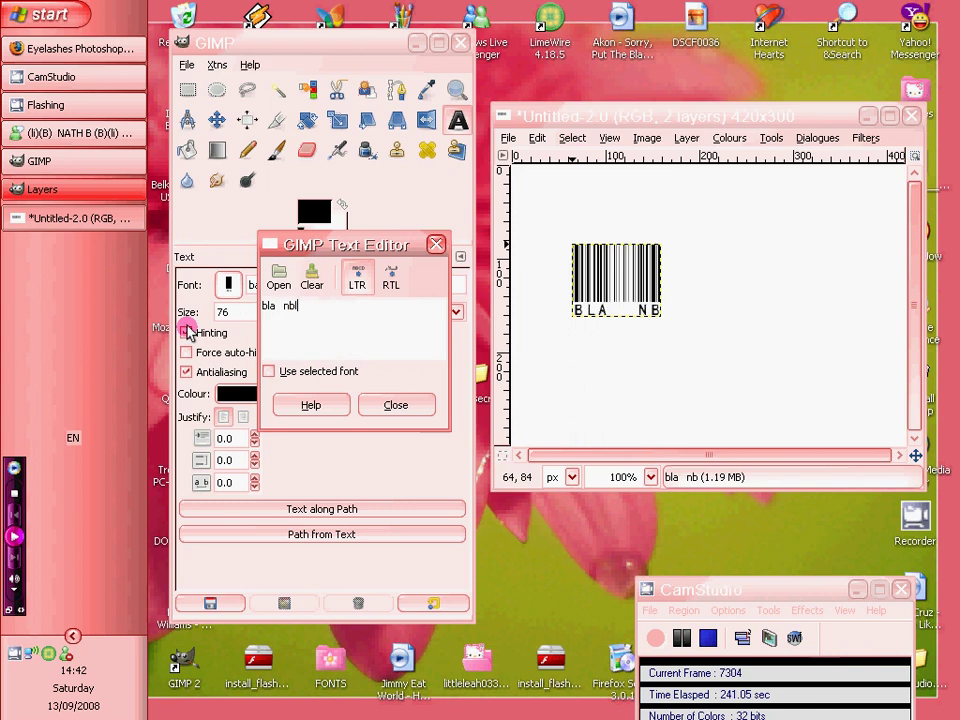
key(BackSpace)
key(BackSpace)
text(blaa 004 bla.)
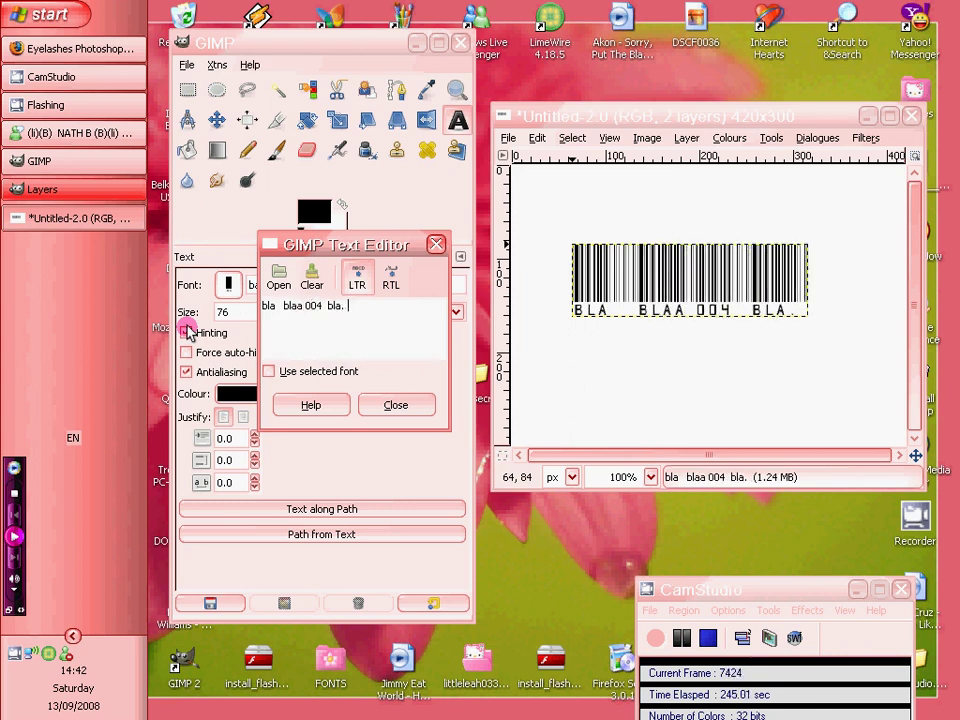
click(187, 332)
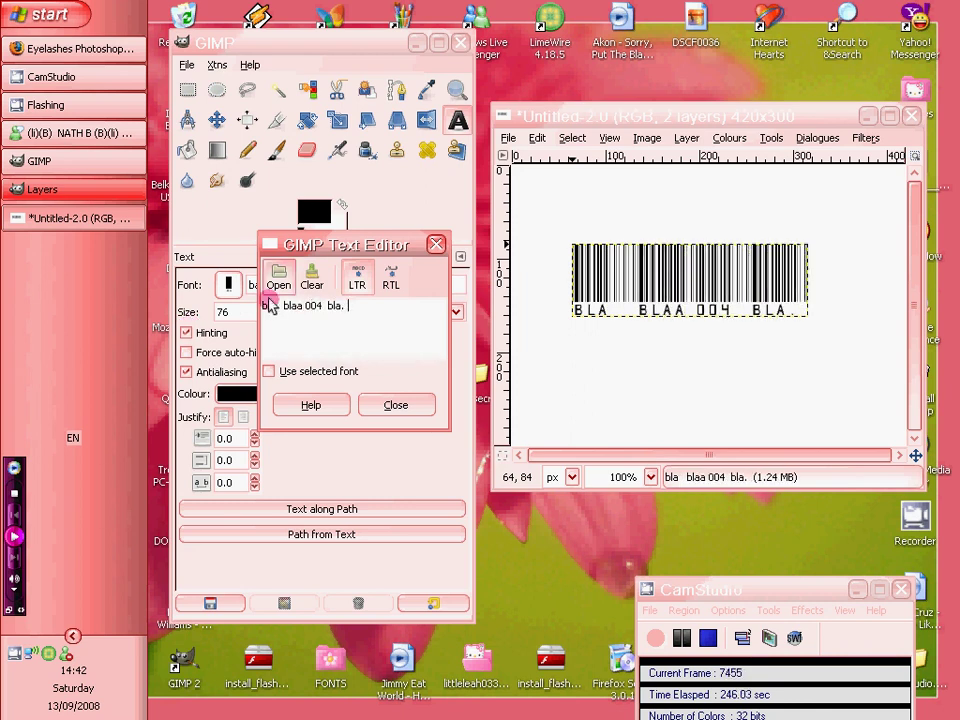
click(397, 406)
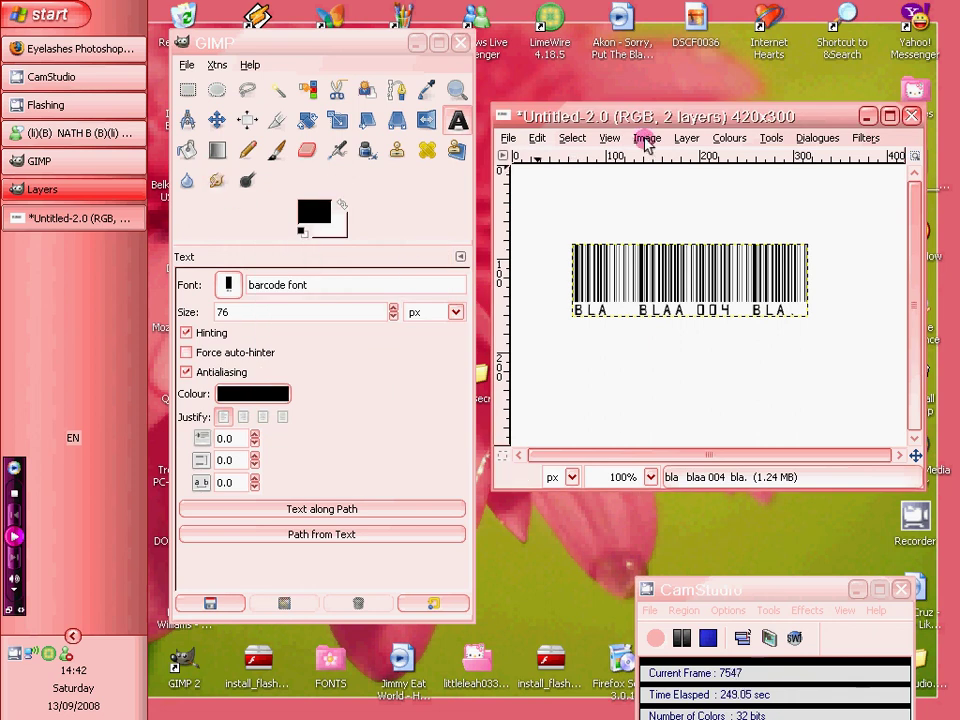
Step: Merge the barcode text down, then stamp a district_ink_hearts.abr-005 heart to its right
click(688, 139)
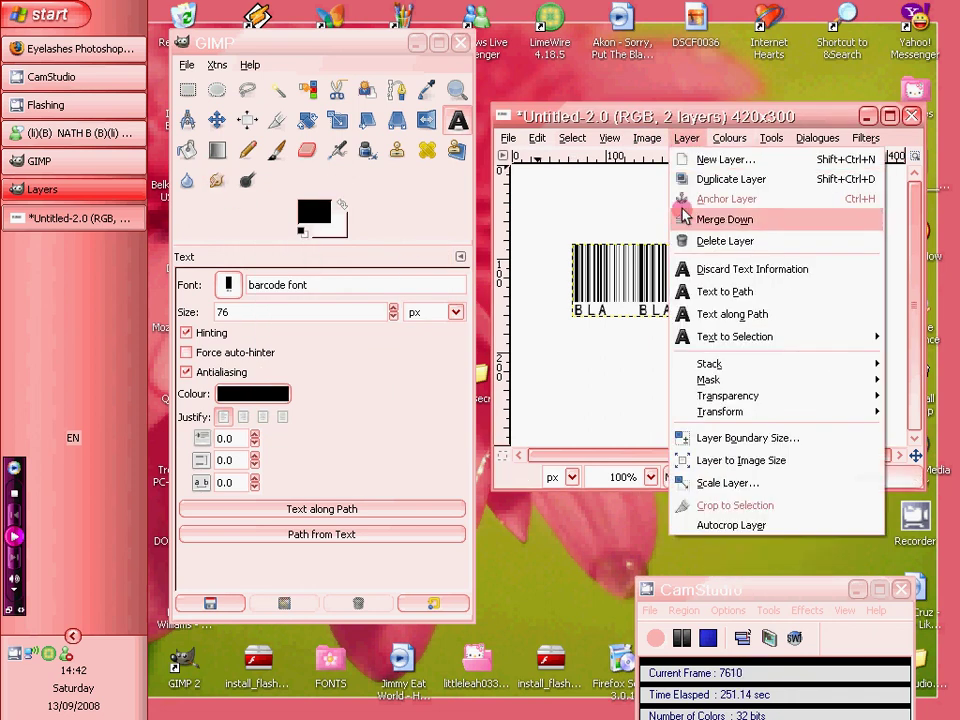
click(720, 219)
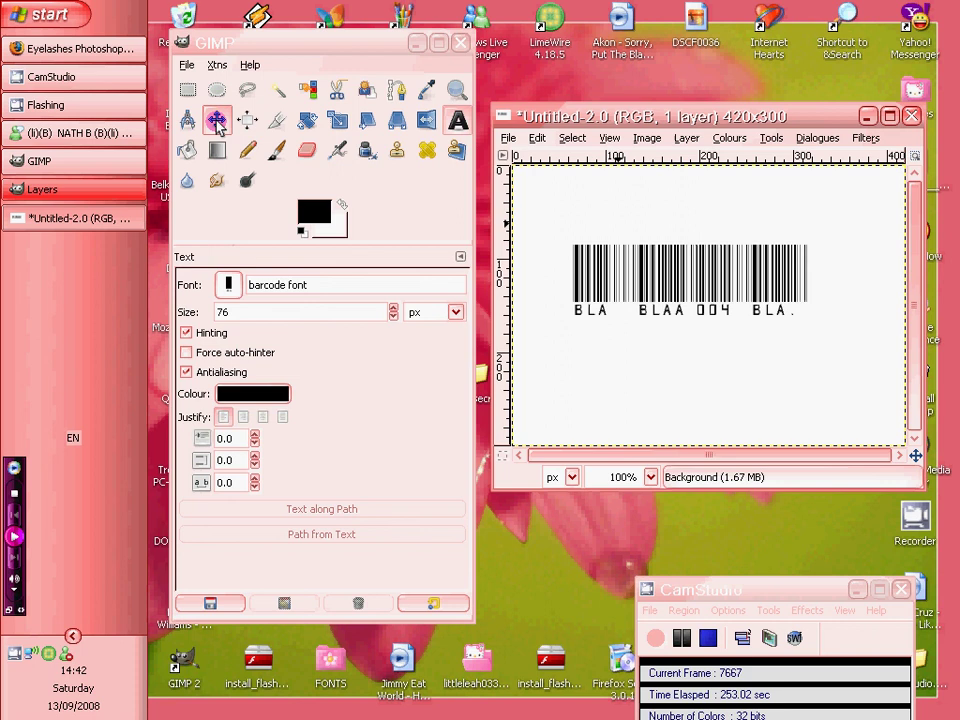
click(277, 150)
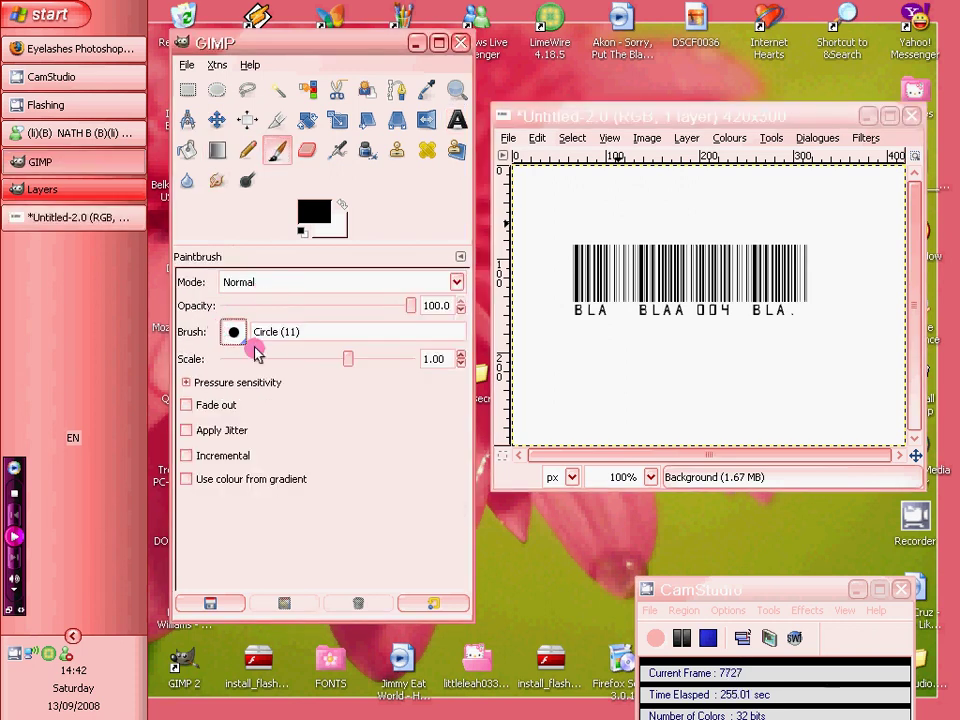
click(233, 332)
scroll(303, 415, down, 1)
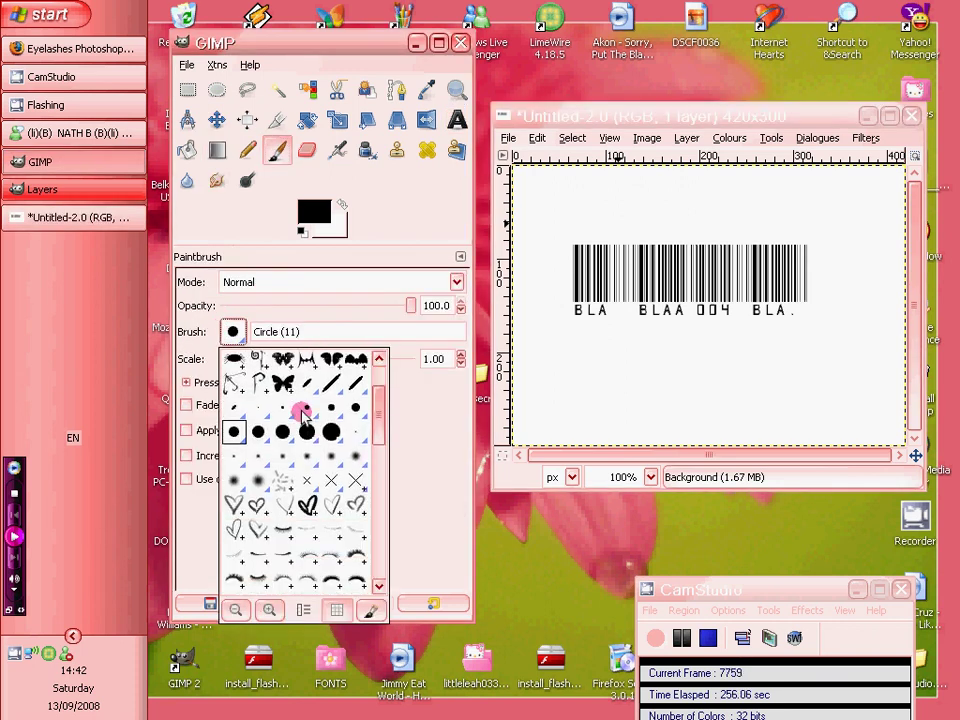
click(318, 506)
click(853, 266)
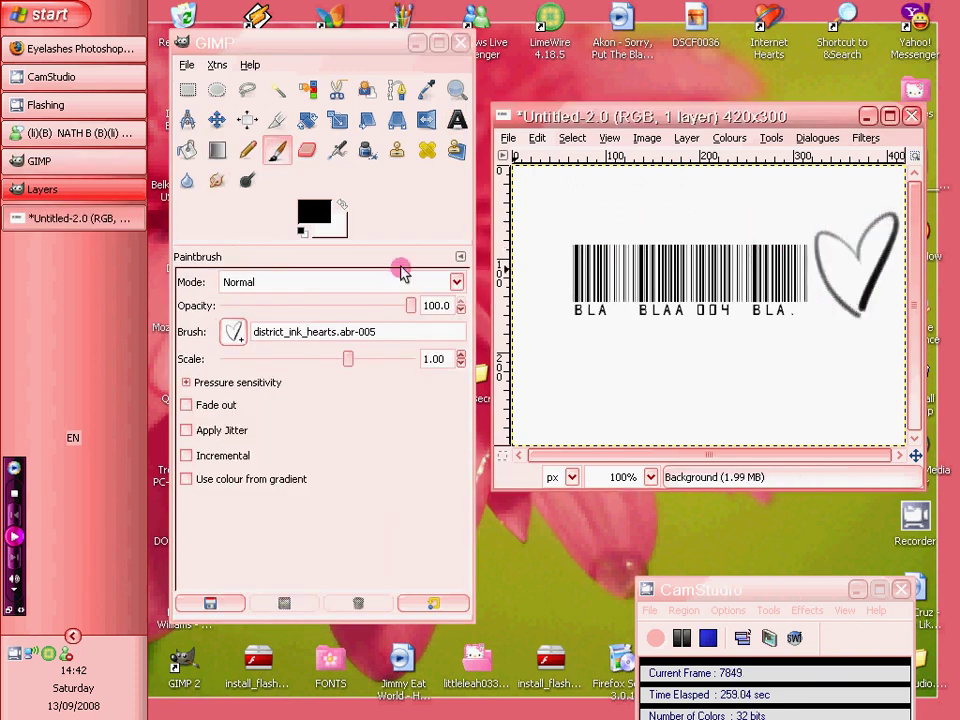